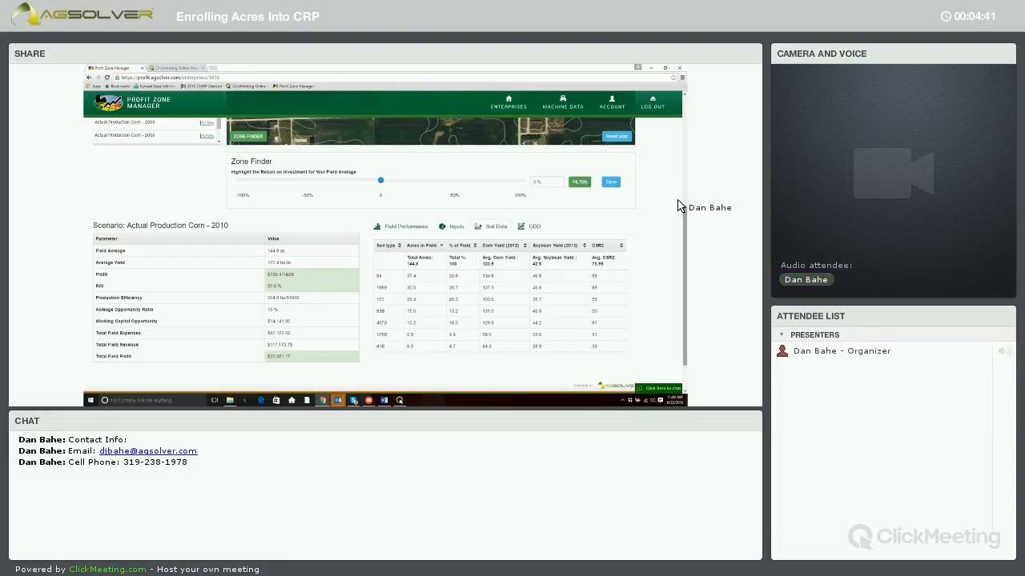
# Copy the Actual Production Corn - 2010 scenario of the Webster field and save the copy as CRP Planning Scenario
pyautogui.scroll(1, 676, 242)
pyautogui.scroll(-1, 673, 245)
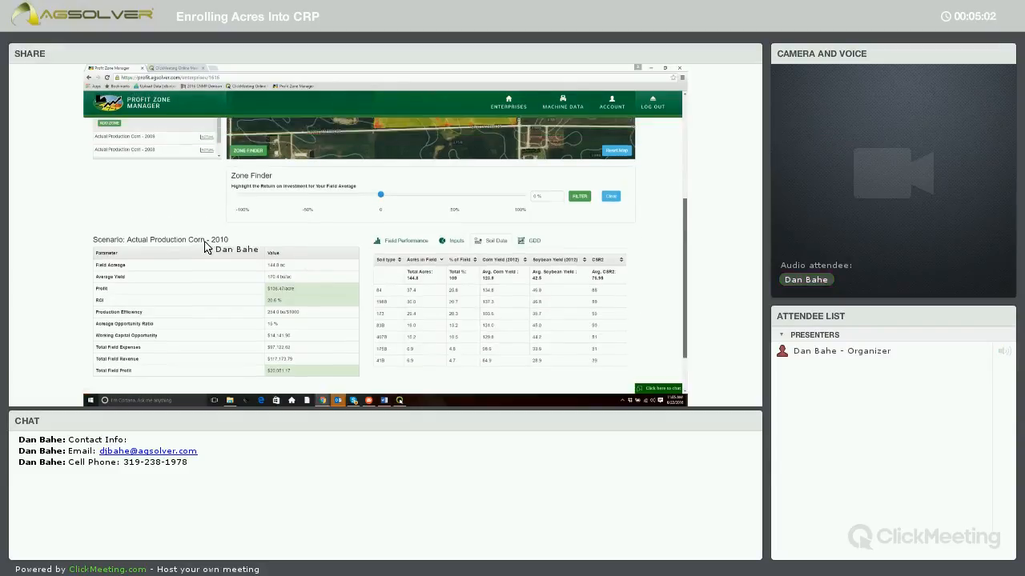
pyautogui.scroll(3, 184, 241)
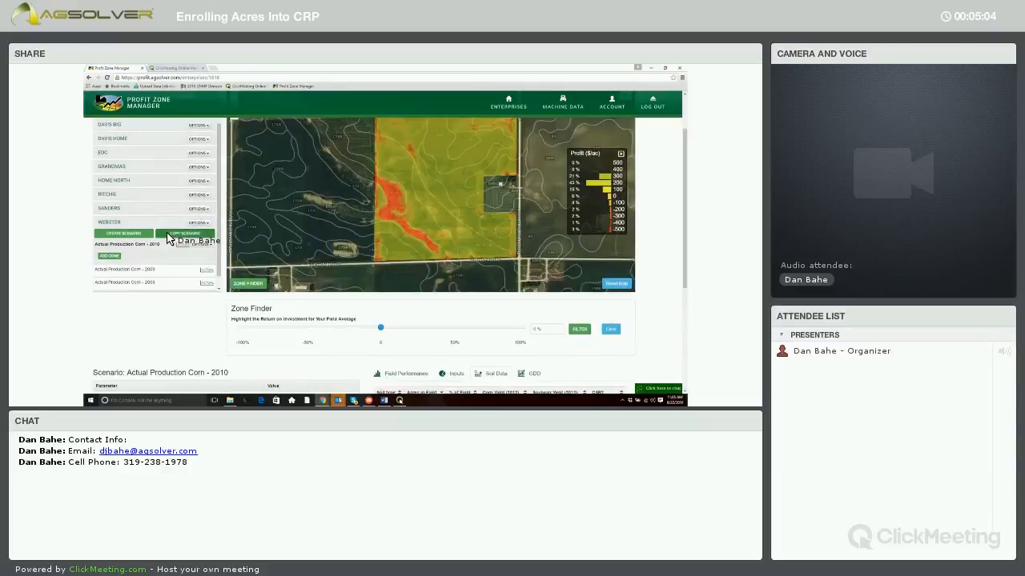
pyautogui.click(170, 235)
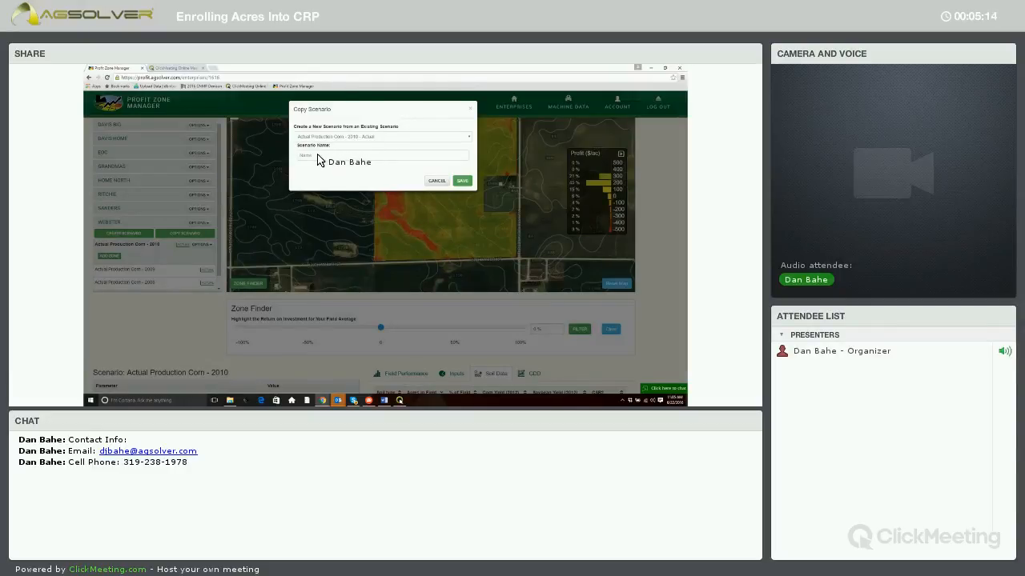
pyautogui.click(318, 156)
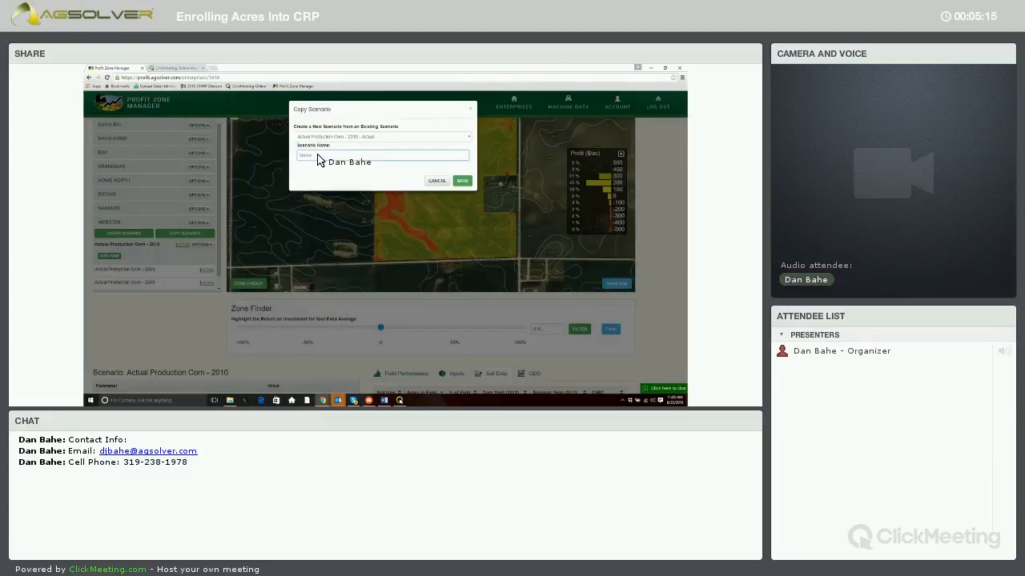
pyautogui.write('CRP Pl')
pyautogui.write('anning')
pyautogui.write(' Tool')
pyautogui.click(469, 183)
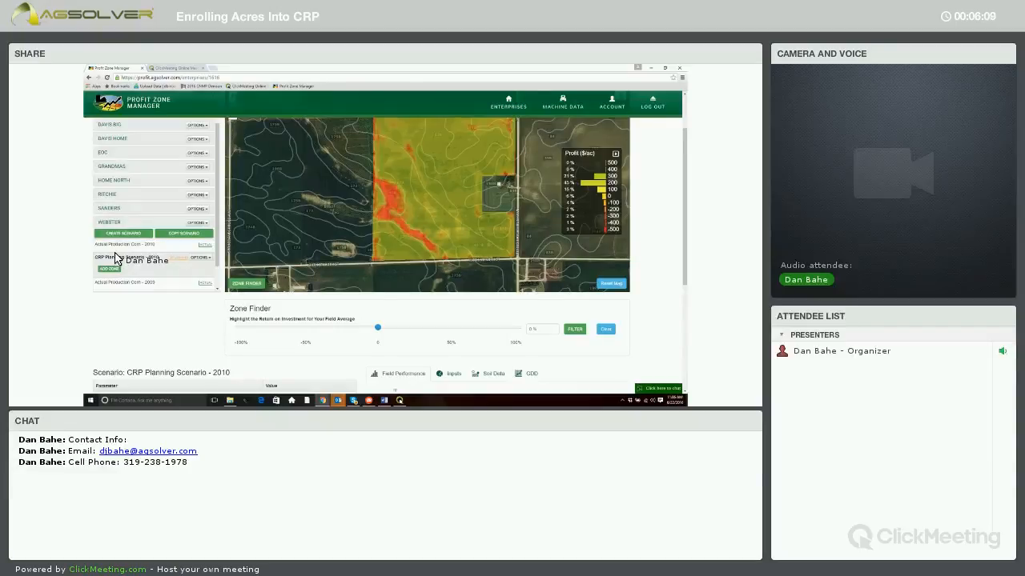
# Filter the field map in Zone Finder at 0% return on investment and start adding a zone to the CRP Planning Scenario
pyautogui.moveTo(683, 194); pyautogui.dragTo(682, 191)
pyautogui.scroll(1, 341, 298)
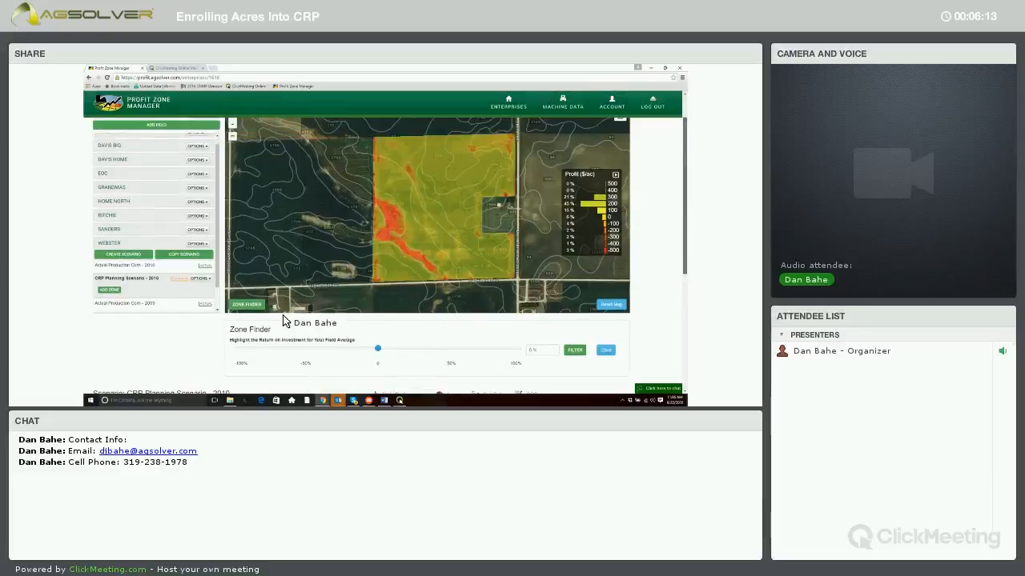
pyautogui.click(578, 363)
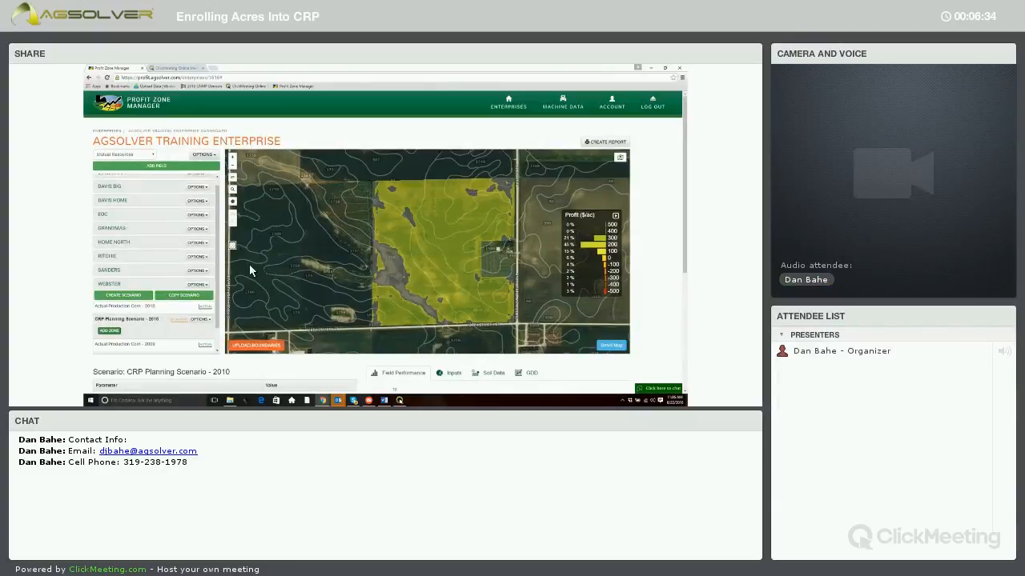
pyautogui.click(250, 348)
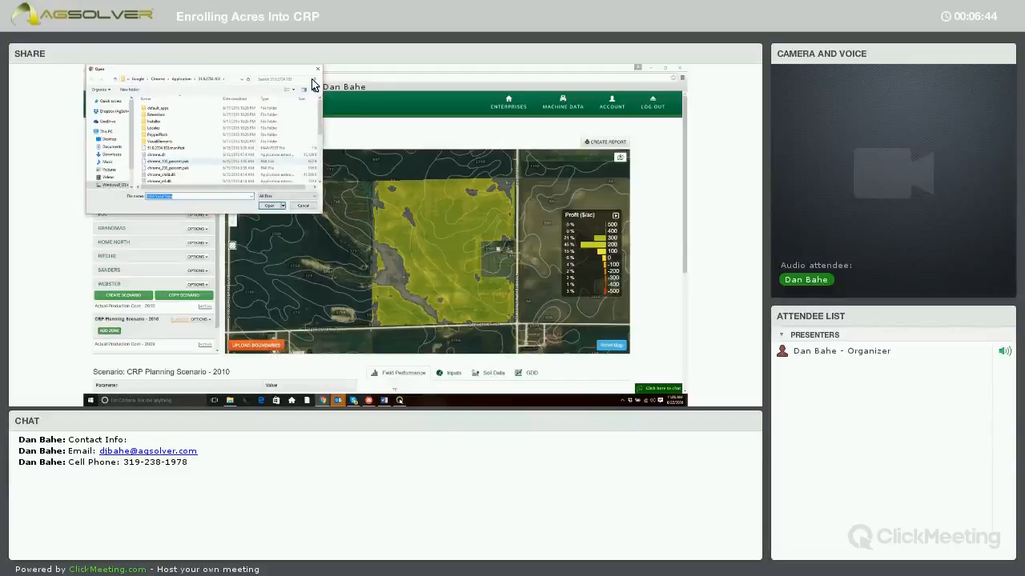
pyautogui.click(302, 206)
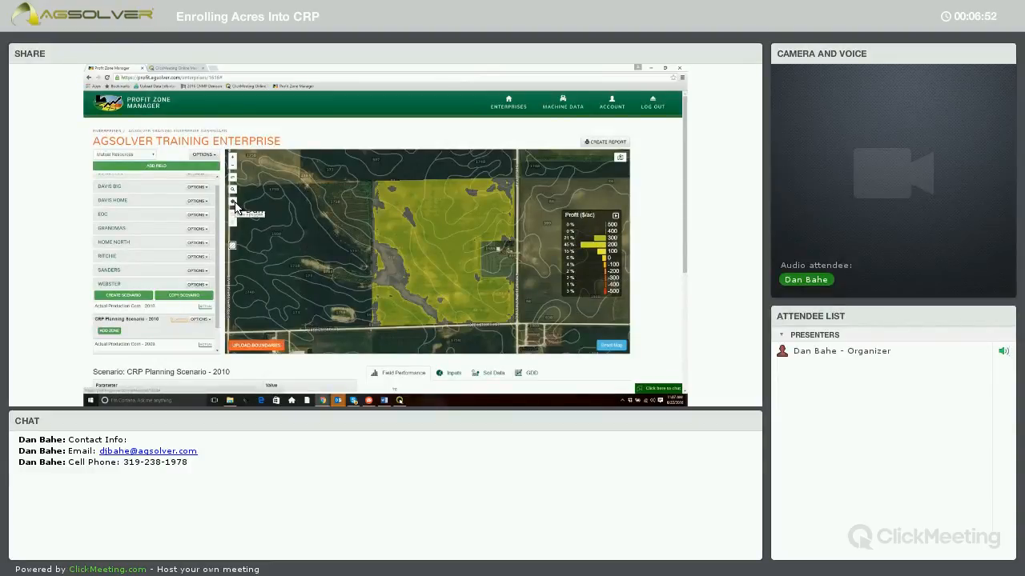
# Draw a closed zone polygon around the large unprofitable strip running from the field's west edge down to its south edge
pyautogui.click(234, 203)
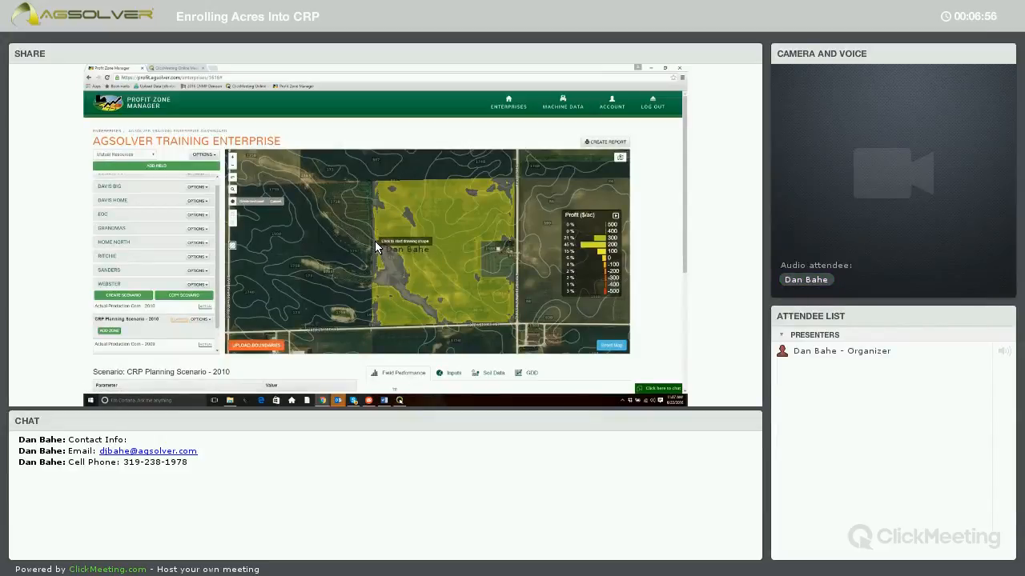
pyautogui.scroll(2, 372, 236)
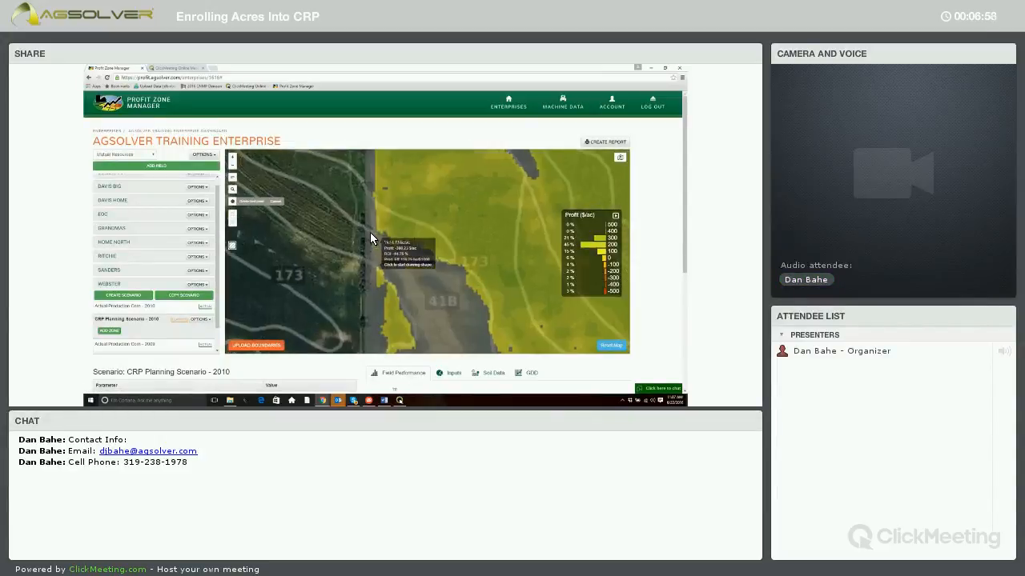
pyautogui.click(369, 228)
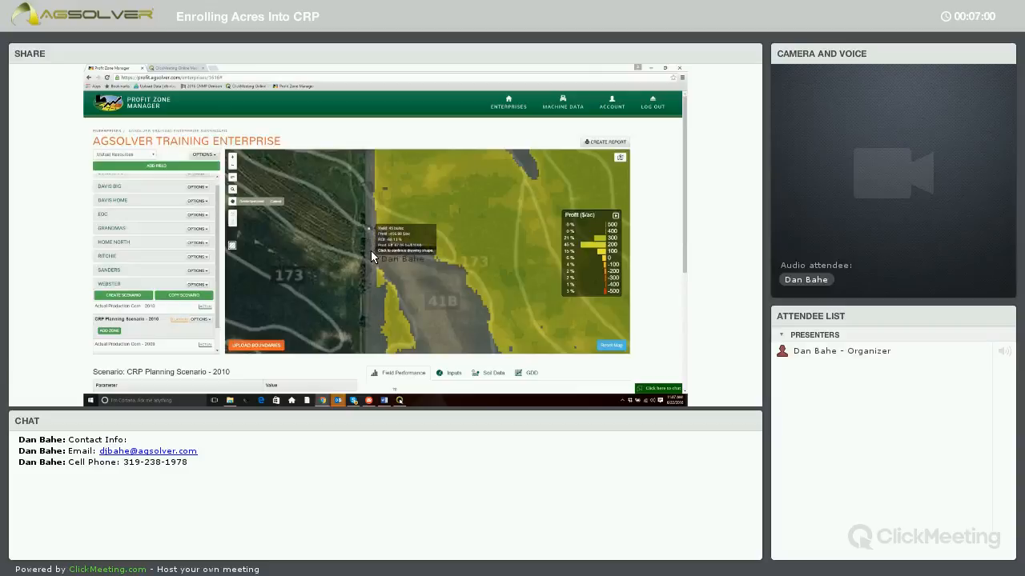
pyautogui.scroll(-2, 369, 276)
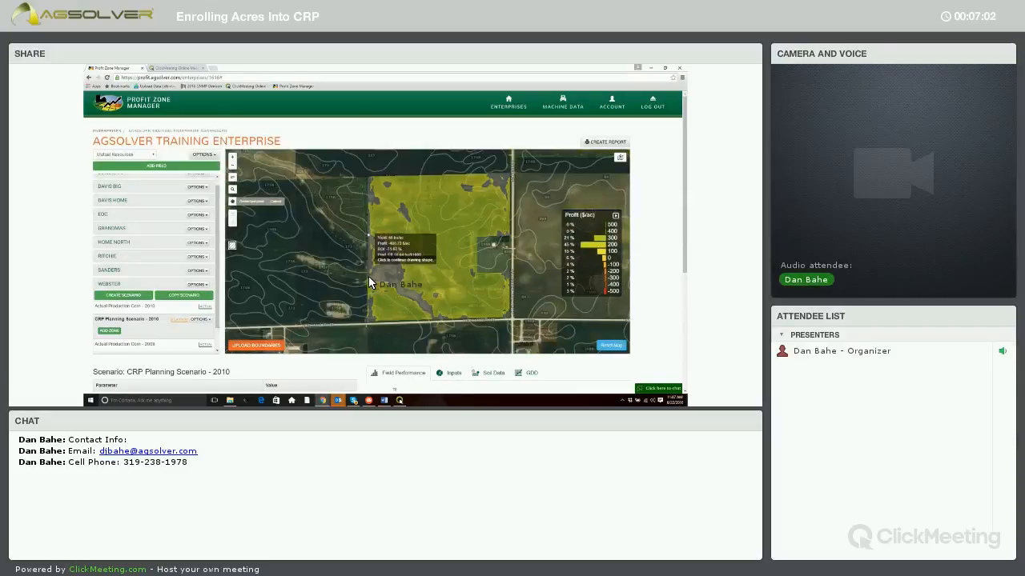
pyautogui.click(369, 278)
pyautogui.click(386, 283)
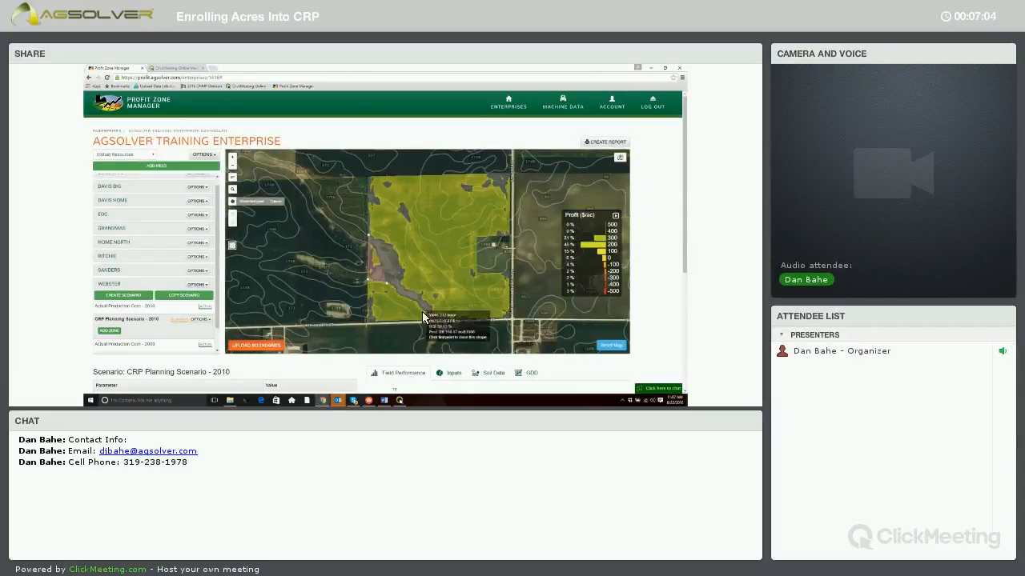
pyautogui.click(432, 320)
pyautogui.scroll(2, 463, 317)
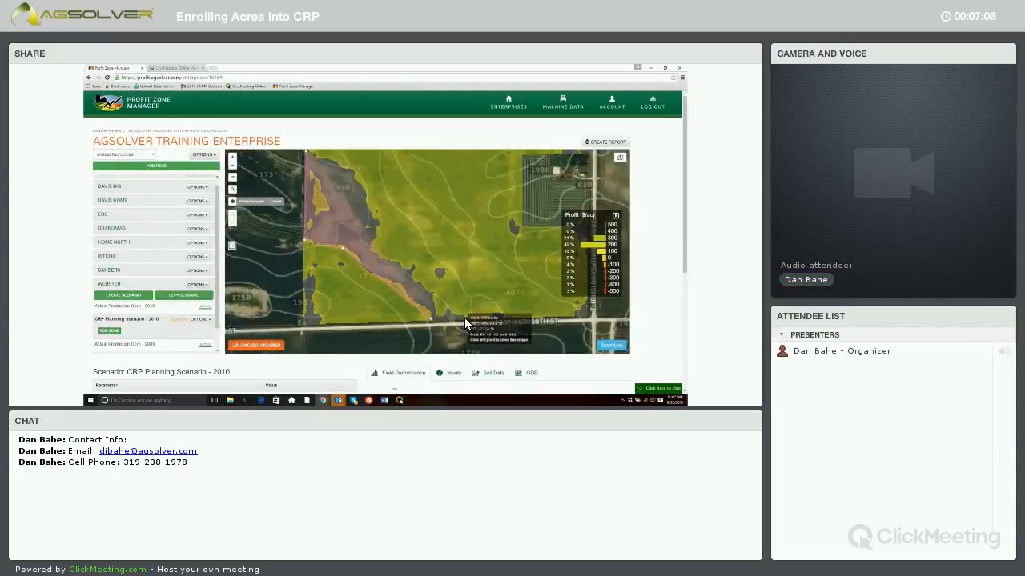
pyautogui.click(465, 316)
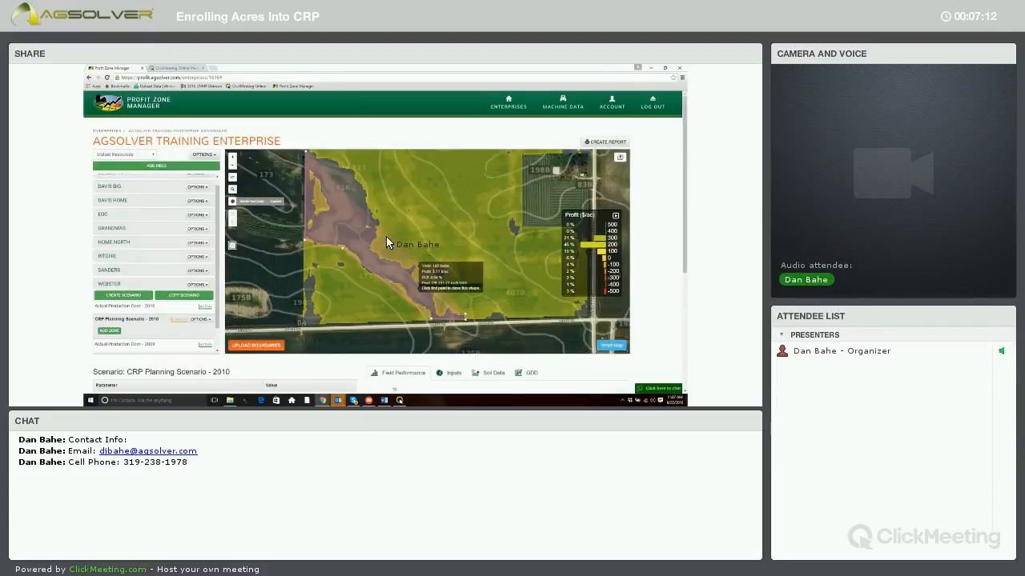
pyautogui.click(355, 168)
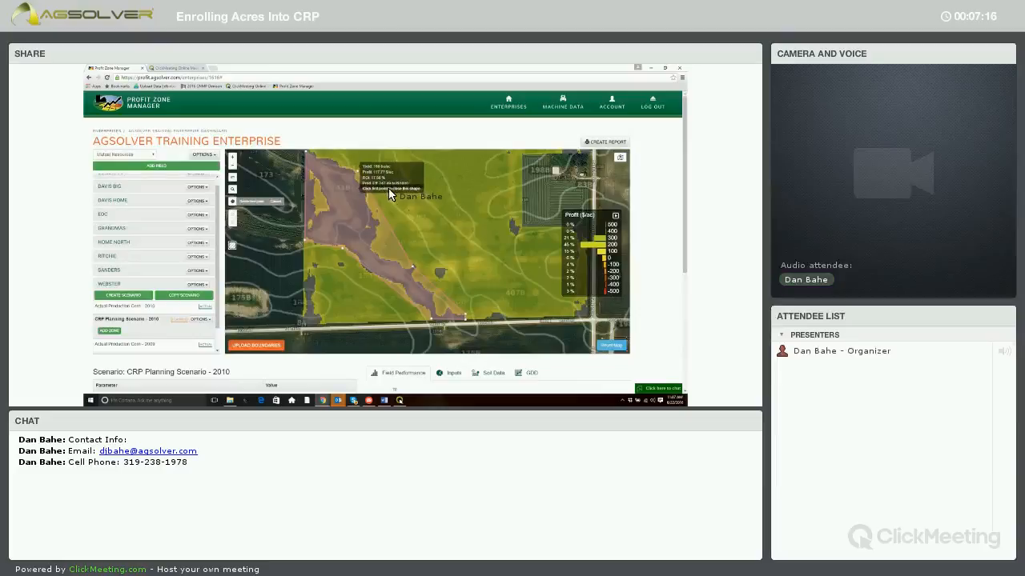
pyautogui.moveTo(323, 155); pyautogui.dragTo(371, 185)
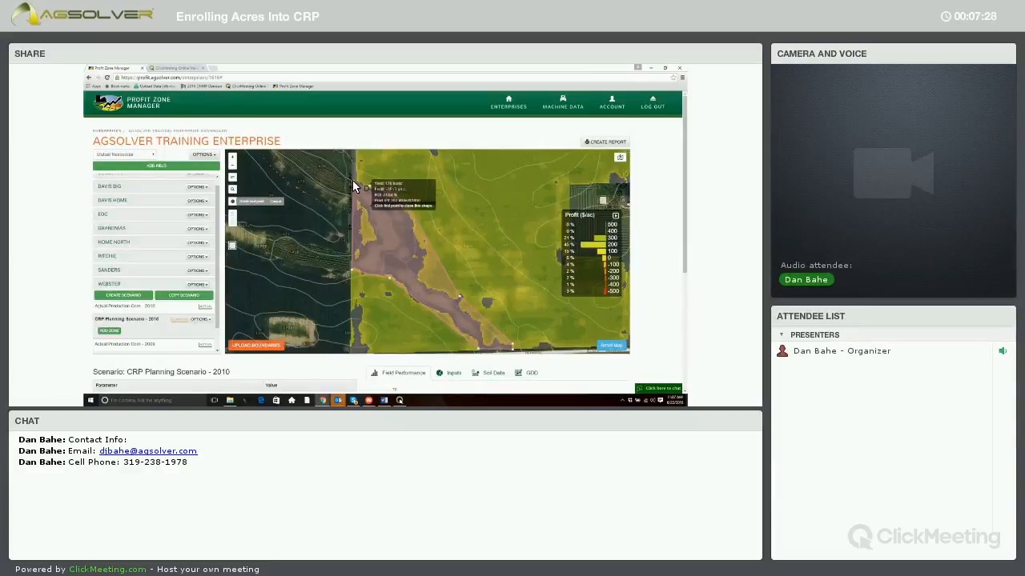
pyautogui.click(353, 186)
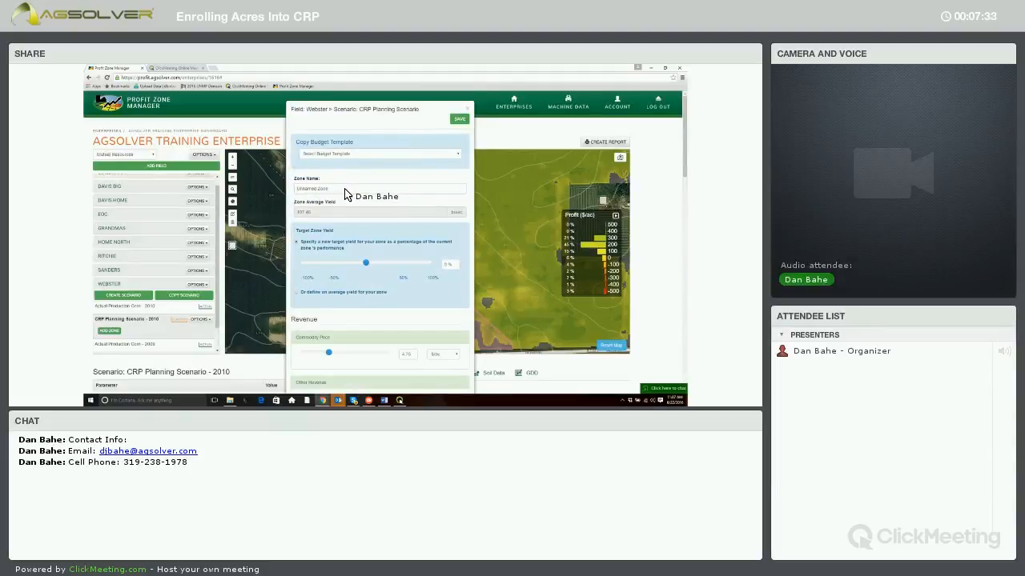
# Name the new zone Pollinator Habitat CP 42
pyautogui.click(345, 190)
pyautogui.press('BackSpace')
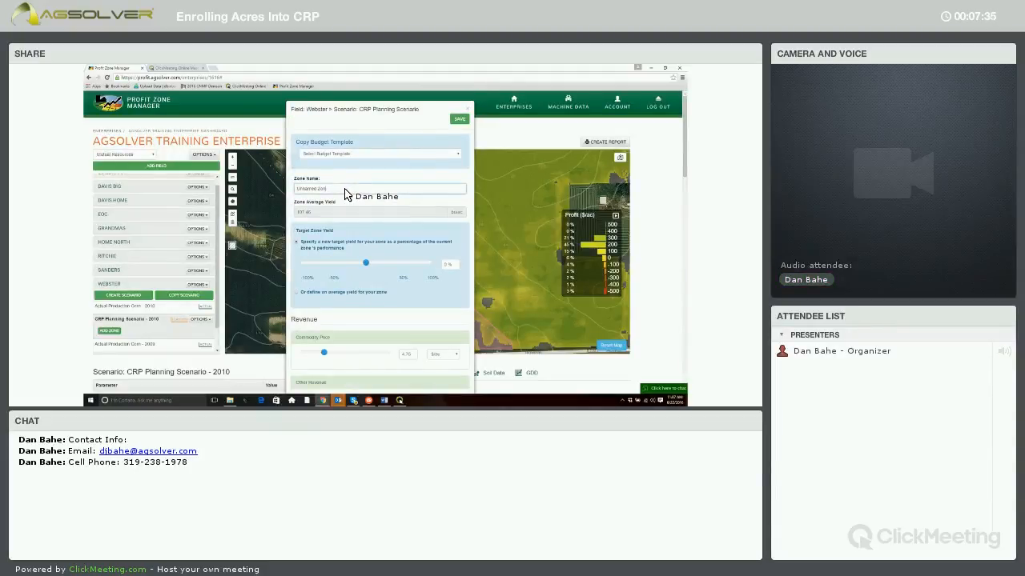
pyautogui.press('BackSpace')
pyautogui.press('BackSpace')
pyautogui.press('BackSpace')
pyautogui.press('BackSpace')
pyautogui.press('BackSpace')
pyautogui.press('BackSpace')
pyautogui.press('BackSpace')
pyautogui.press('BackSpace')
pyautogui.press('BackSpace')
pyautogui.press('BackSpace')
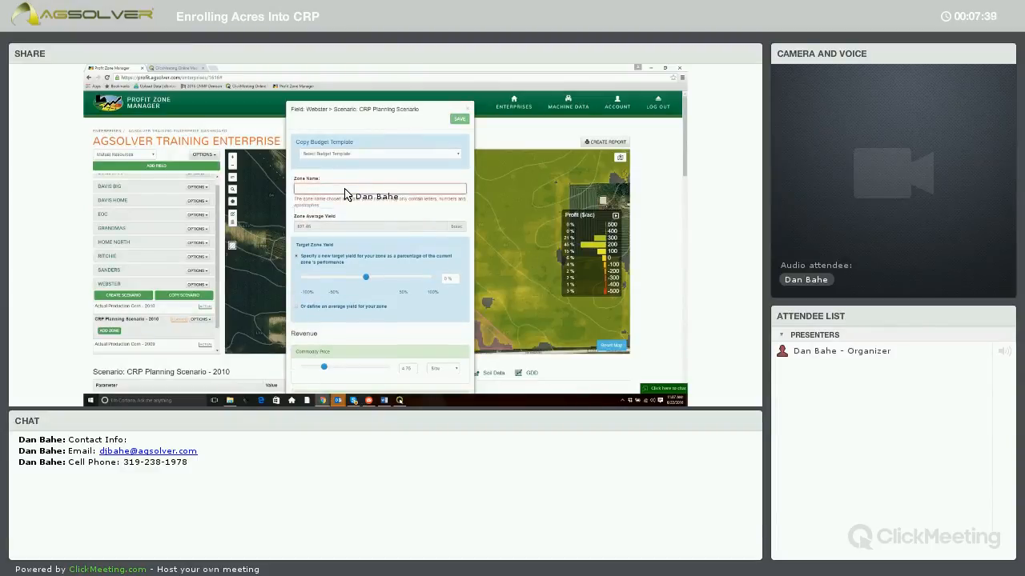
pyautogui.write('C')
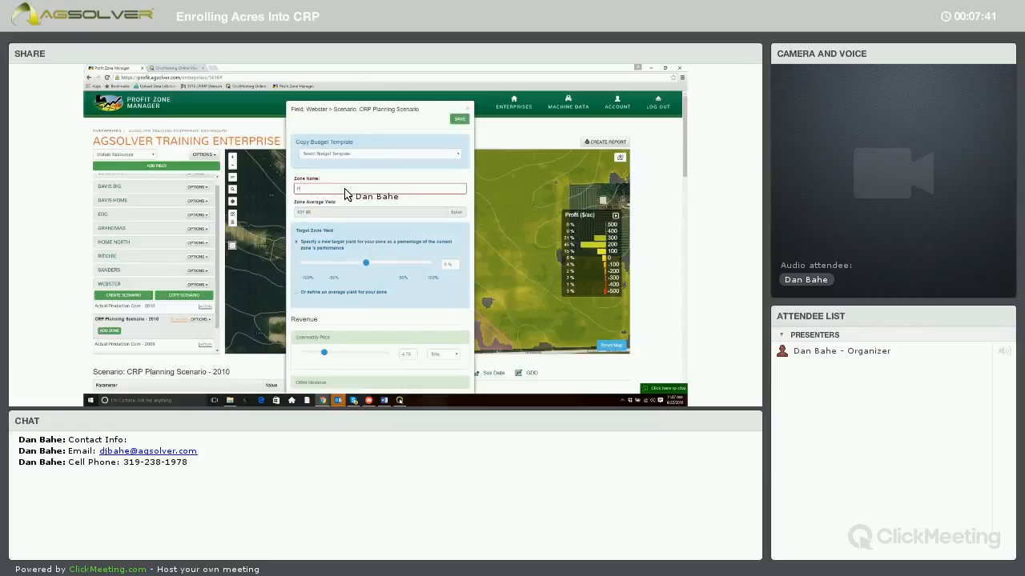
pyautogui.write('ollina')
pyautogui.write('t')
pyautogui.write('or')
pyautogui.write('ro')
pyautogui.write('CR')
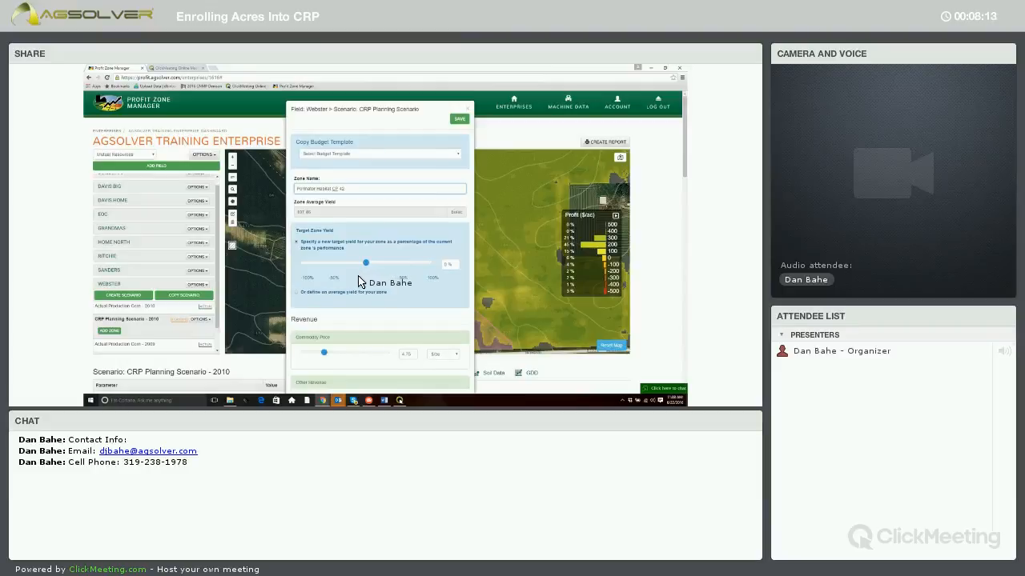
# Set the zone's commodity price to 0 in its revenue settings
pyautogui.scroll(-2, 359, 276)
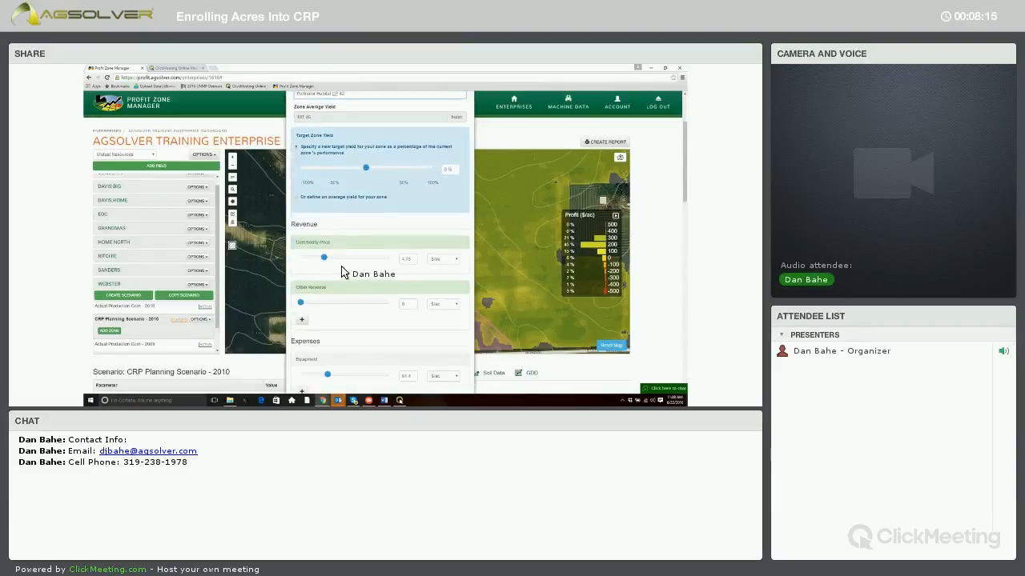
pyautogui.moveTo(324, 258)
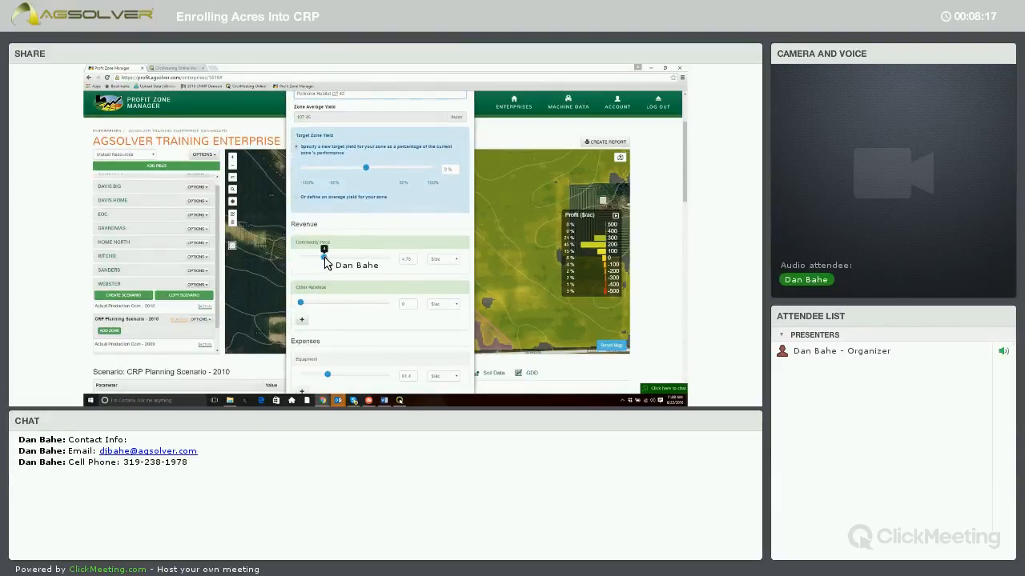
pyautogui.moveTo(324, 258); pyautogui.dragTo(306, 257)
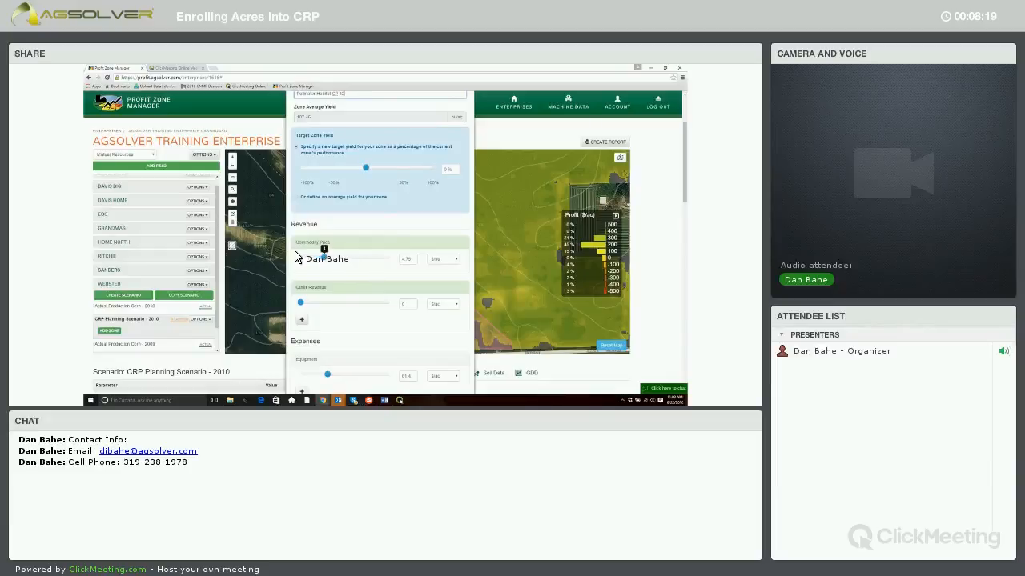
# Add a Conservation subcategory to the zone's other revenue and set it to 280 $/ac
pyautogui.click(302, 320)
pyautogui.click(340, 319)
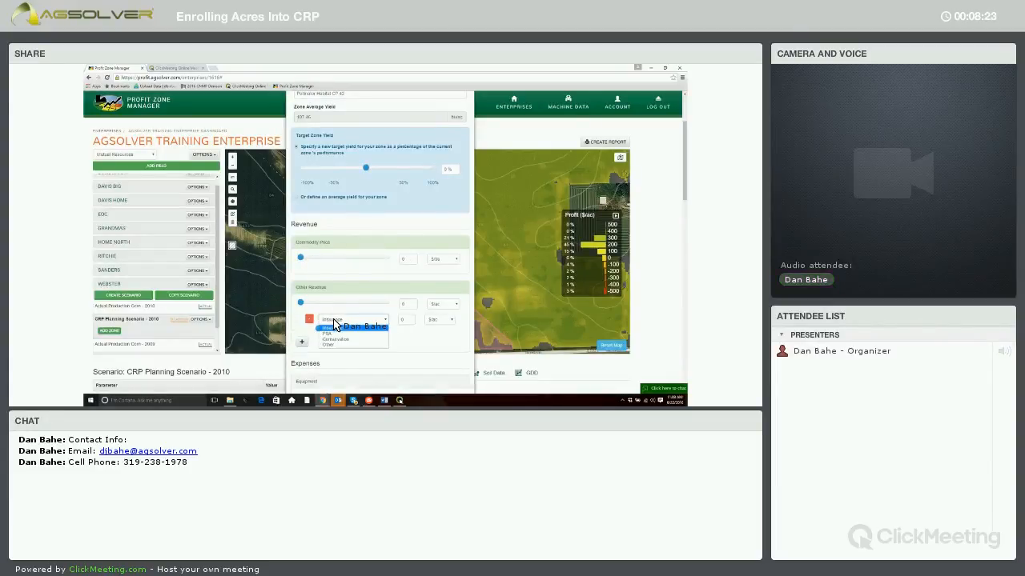
pyautogui.click(336, 339)
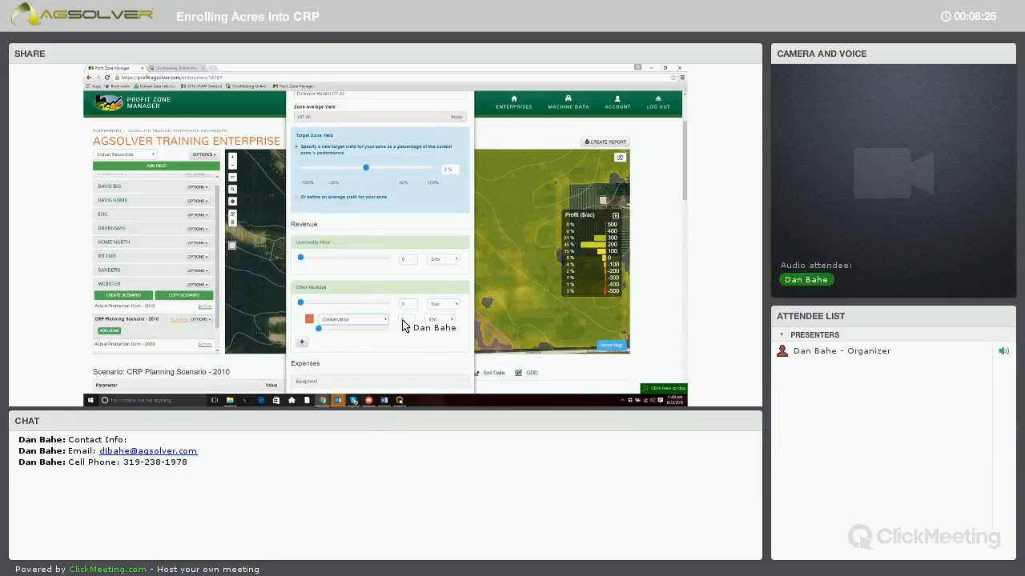
pyautogui.click(408, 320)
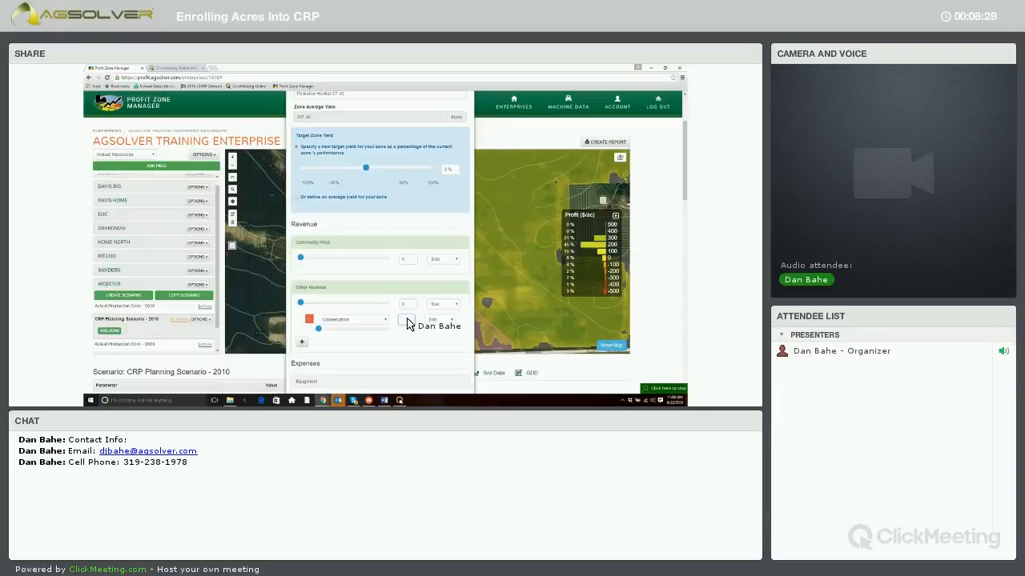
pyautogui.write('280')
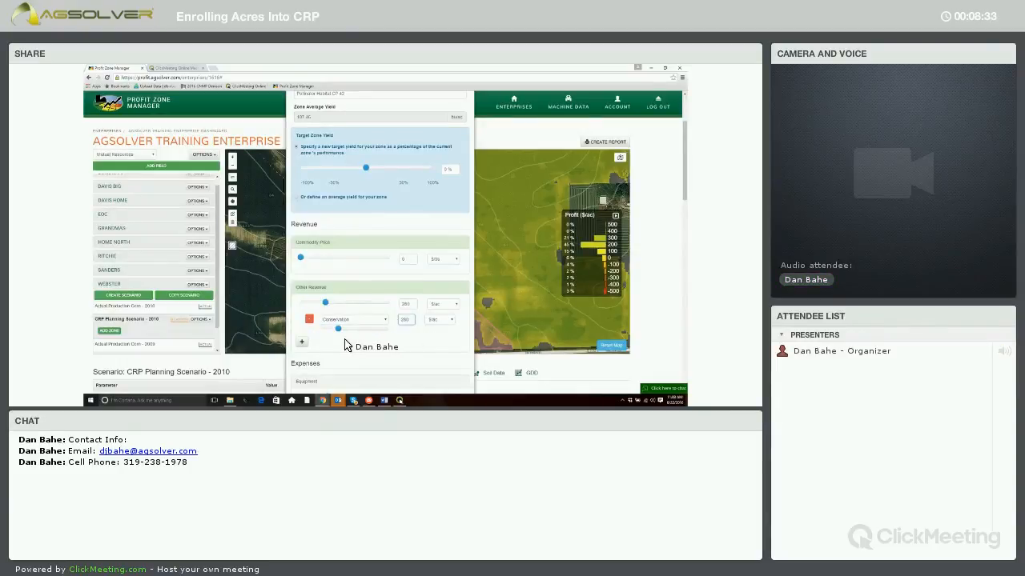
# Add an Other subcategory to the zone's other revenue, set it to 20 $/ac and name it FSA Cost Share
pyautogui.click(303, 342)
pyautogui.click(350, 343)
pyautogui.click(347, 365)
pyautogui.click(345, 362)
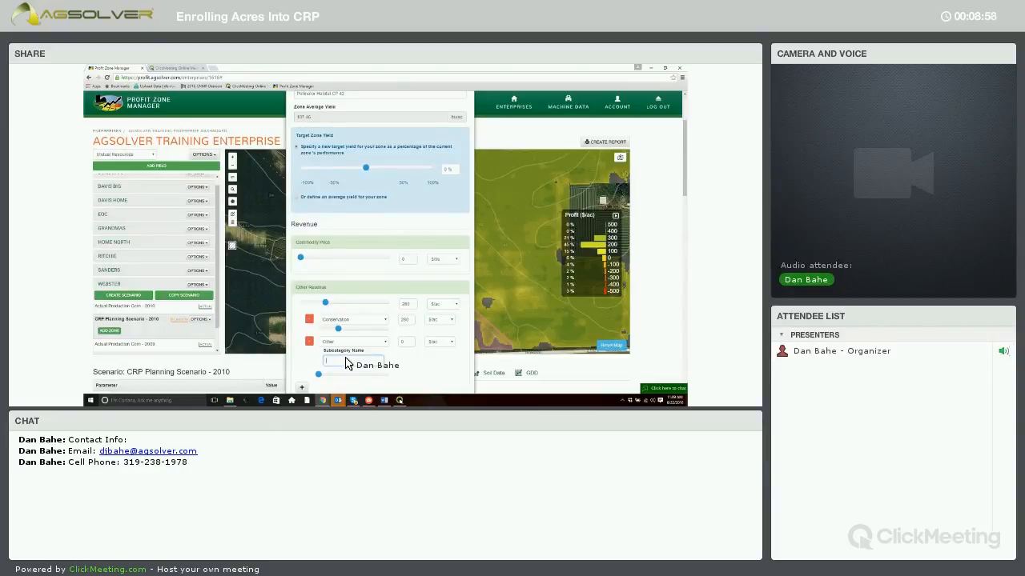
pyautogui.click(346, 363)
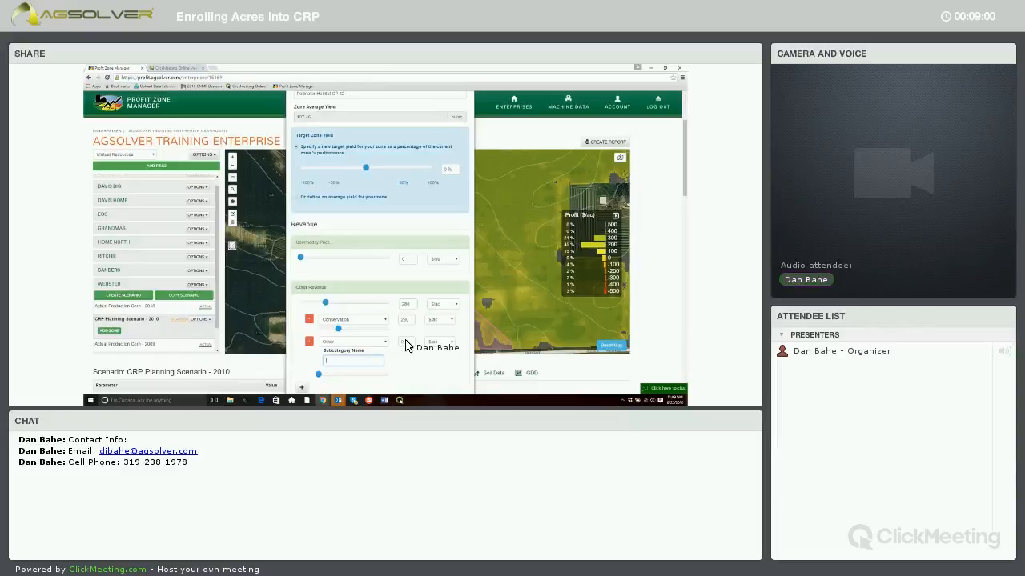
pyautogui.click(406, 342)
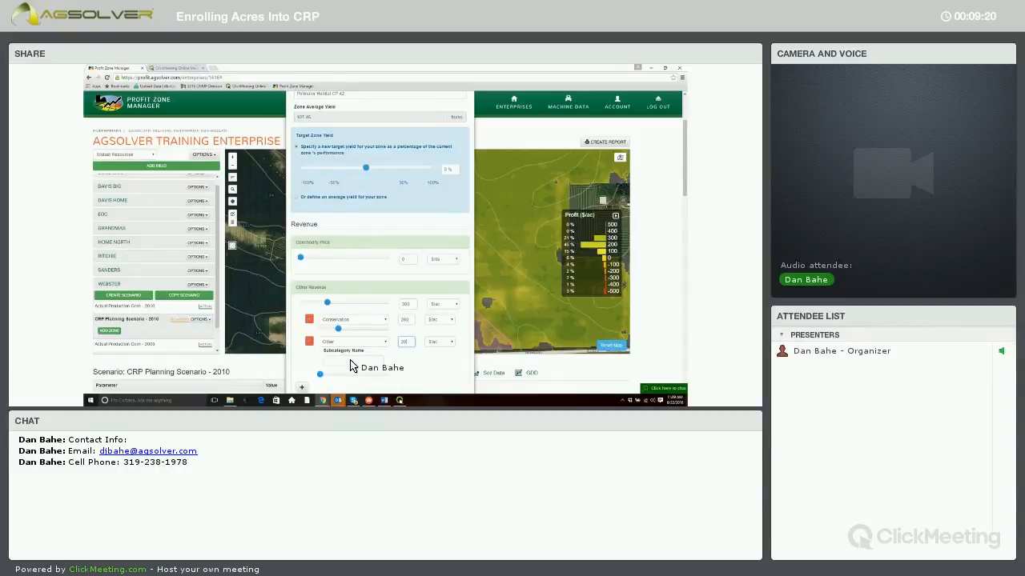
pyautogui.click(350, 361)
pyautogui.write('Soil')
pyautogui.write(' Share')
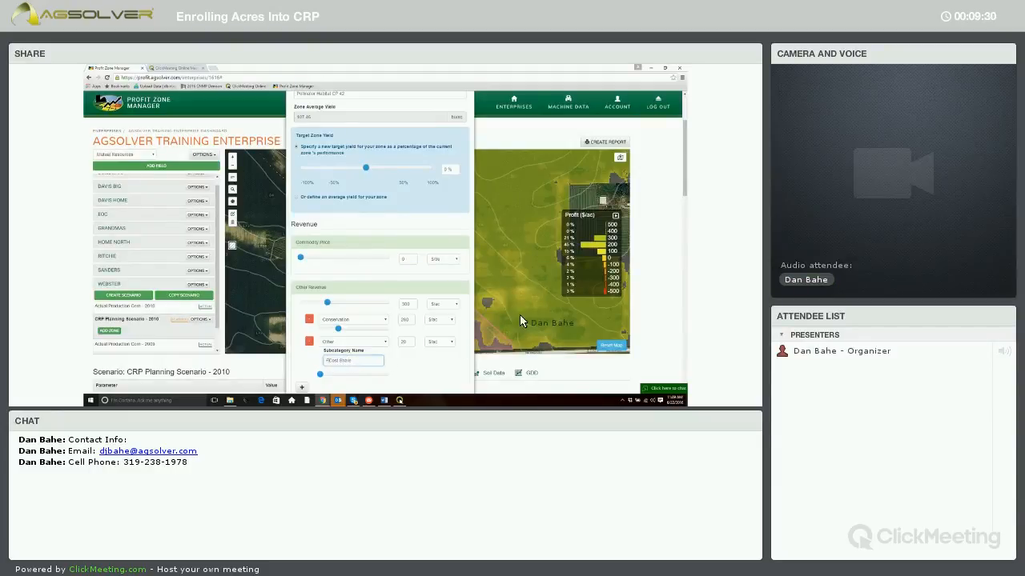
pyautogui.moveTo(685, 194); pyautogui.dragTo(687, 230)
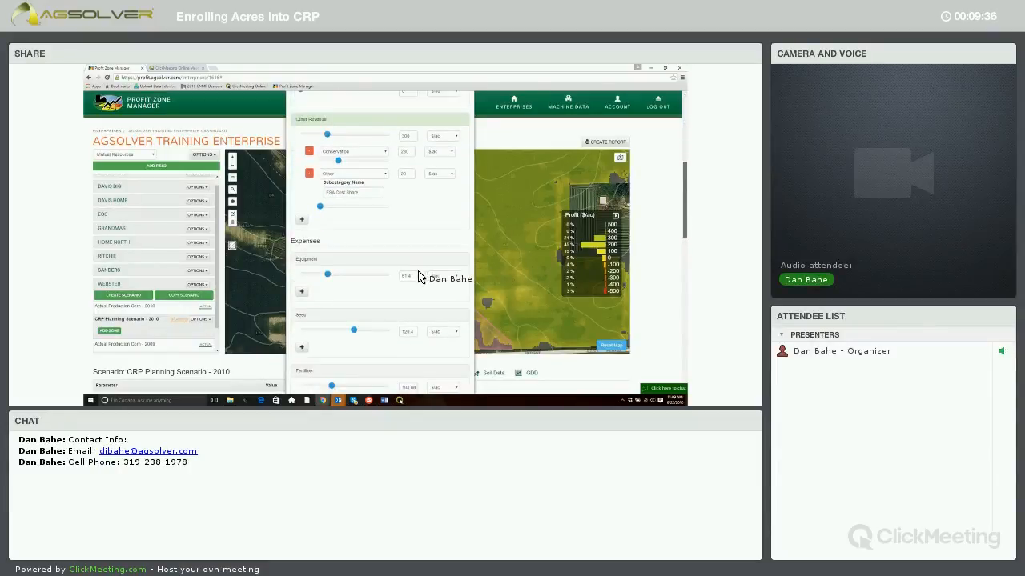
# Set the zone's equipment expense to 0 $/ac
pyautogui.click(414, 278)
pyautogui.press('BackSpace')
pyautogui.press('BackSpace')
pyautogui.press('BackSpace')
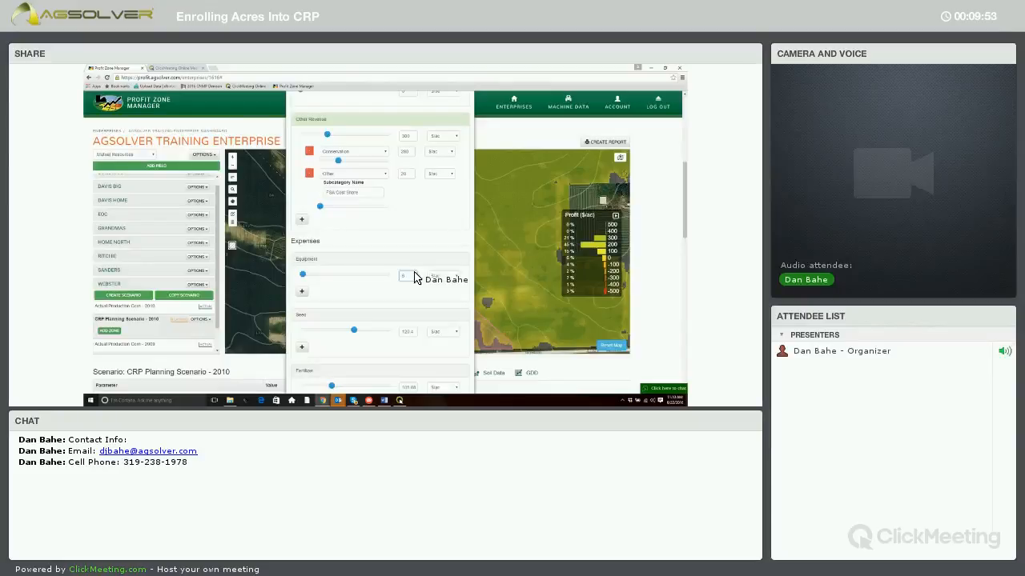
# Set the zone's seed expense to 12.5 $/ac
pyautogui.click(412, 333)
pyautogui.press('BackSpace')
pyautogui.press('BackSpace')
pyautogui.press('BackSpace')
pyautogui.press('BackSpace')
pyautogui.press('BackSpace')
pyautogui.press('BackSpace')
pyautogui.write('0')
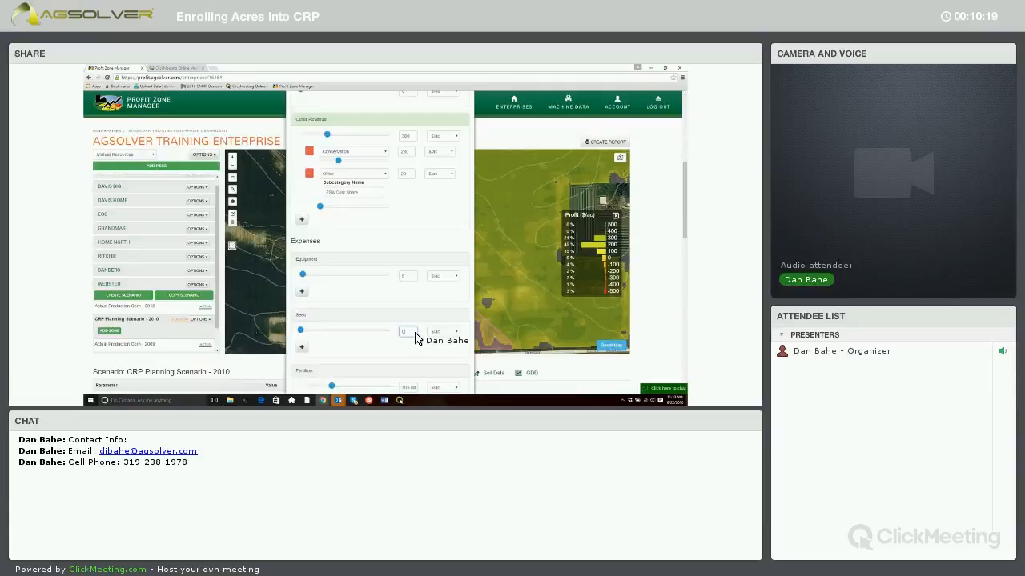
pyautogui.press('BackSpace')
pyautogui.write('10.5')
# Set the zone's fertilizer and herbicide/insecticide expenses to 0 $/ac
pyautogui.scroll(-3, 404, 313)
pyautogui.moveTo(415, 294); pyautogui.dragTo(391, 291)
pyautogui.write('0')
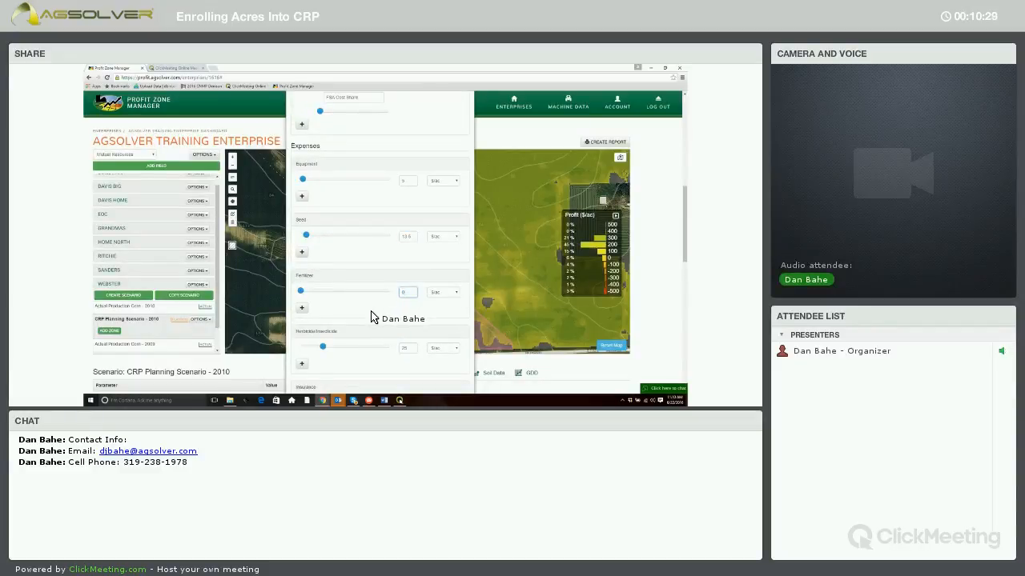
pyautogui.moveTo(320, 350); pyautogui.dragTo(300, 337)
# Delete the Drying, Handling and Hauling subcategories from the zone's grain drying/handling/hauling expense
pyautogui.scroll(-2, 321, 328)
pyautogui.scroll(-1, 323, 340)
pyautogui.scroll(-2, 317, 334)
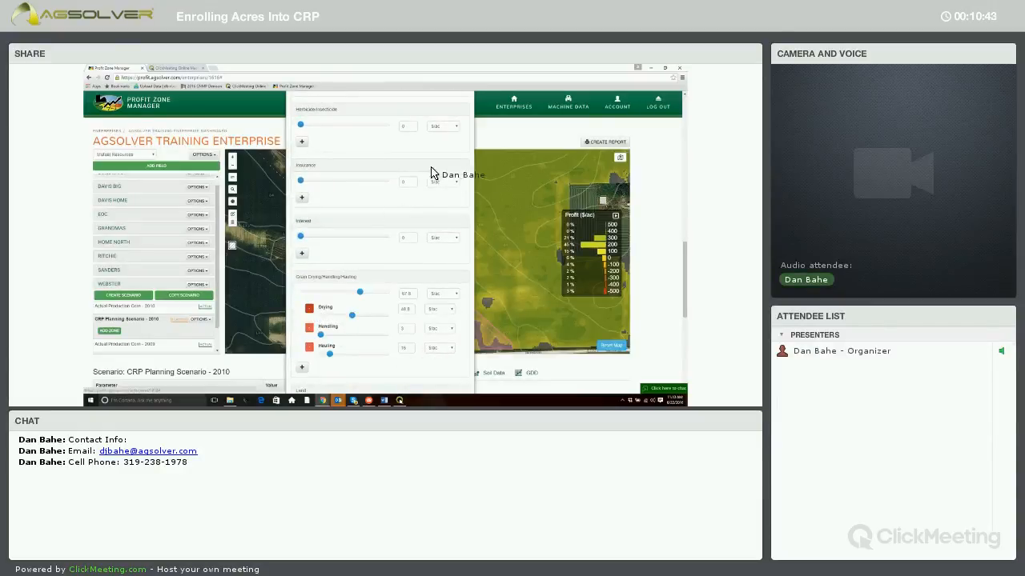
pyautogui.click(309, 308)
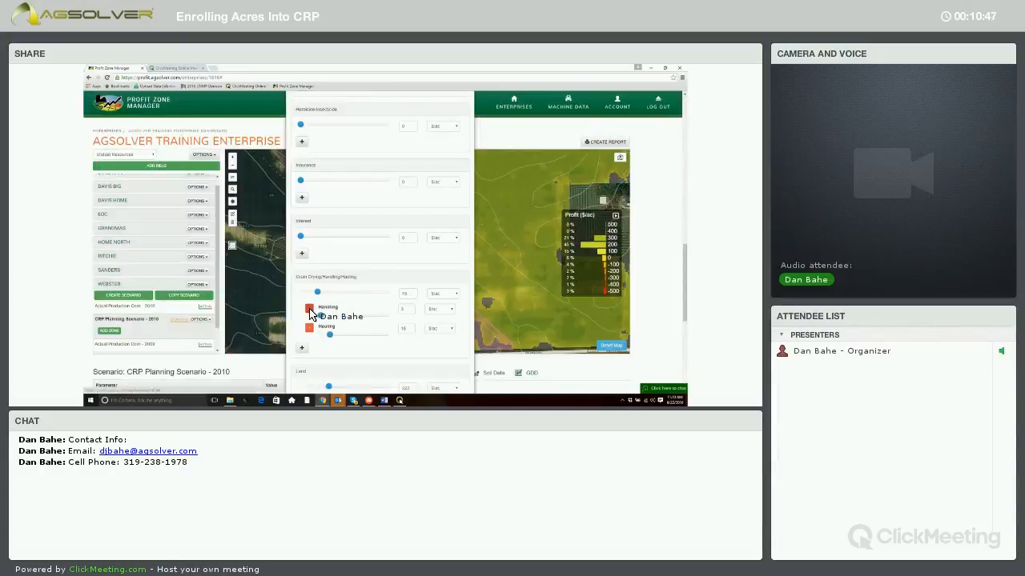
pyautogui.click(309, 310)
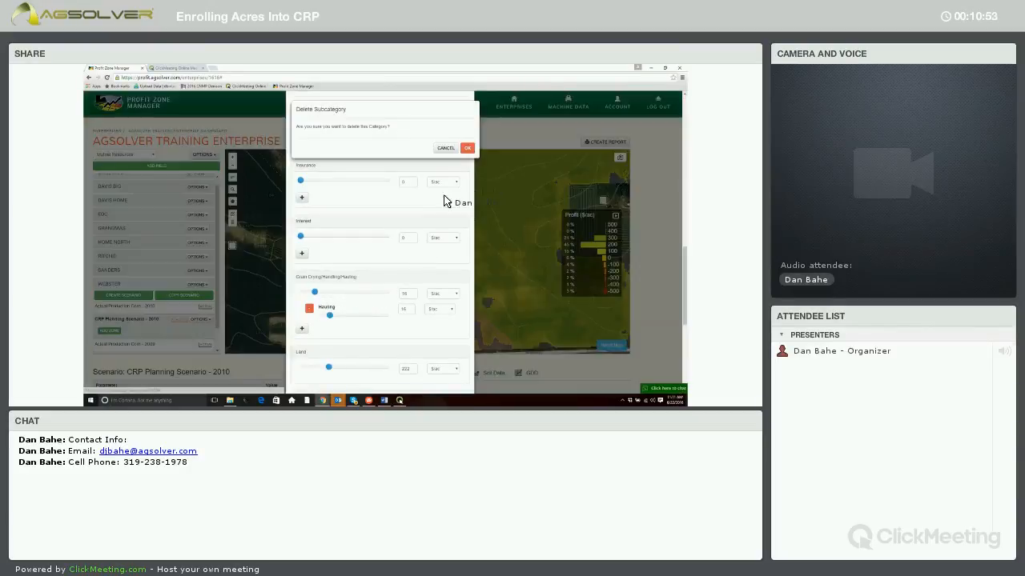
pyautogui.click(467, 148)
# Set the zone's labor and other expenses to 0 $/ac and save the budget
pyautogui.scroll(-2, 419, 284)
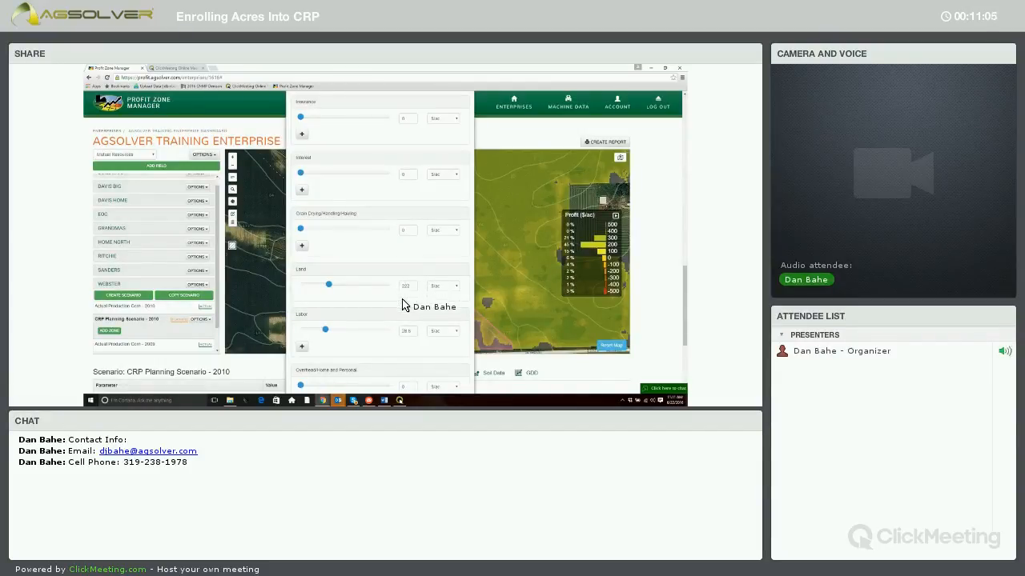
pyautogui.scroll(-1, 402, 302)
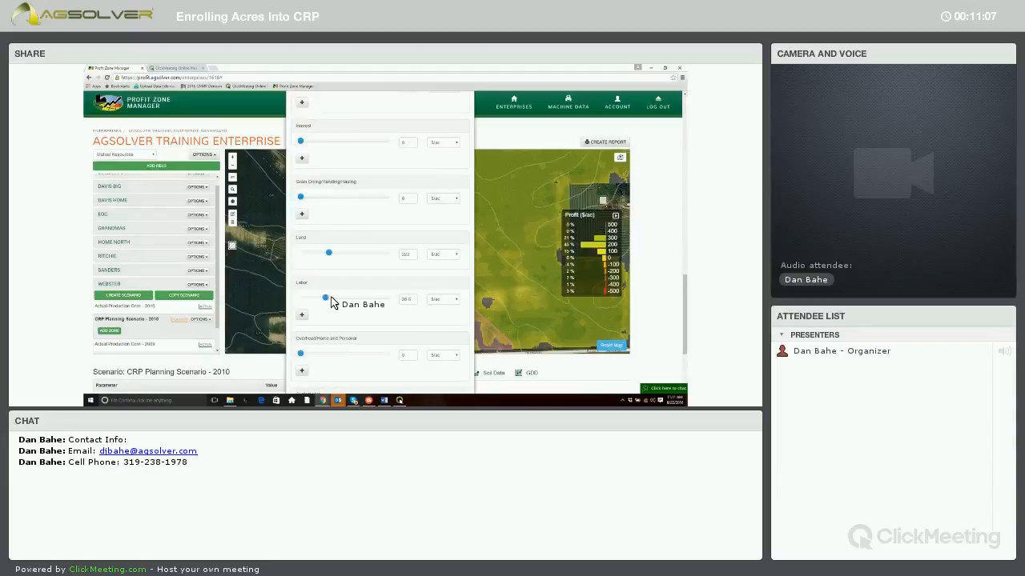
pyautogui.click(301, 298)
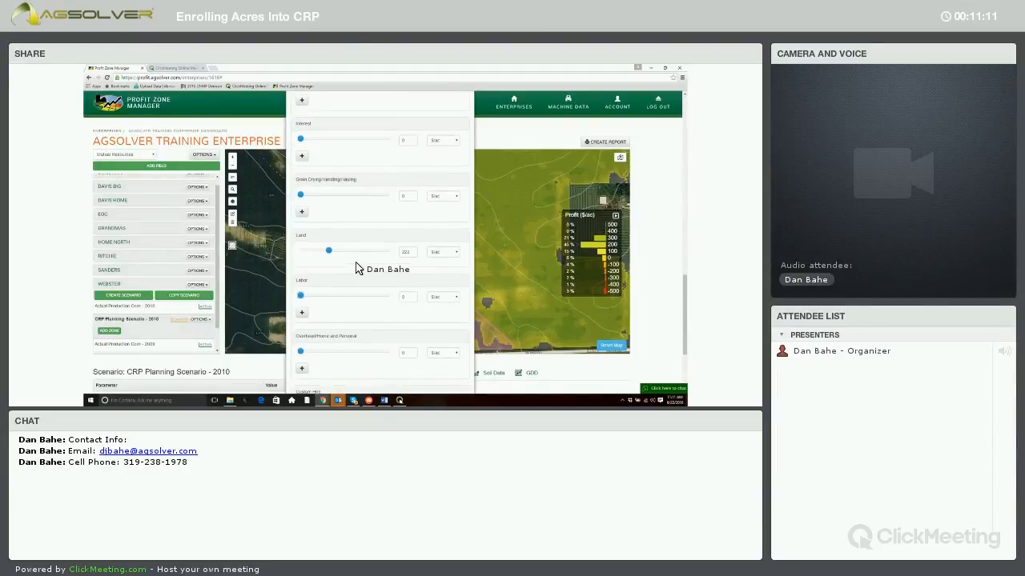
pyautogui.scroll(-4, 330, 253)
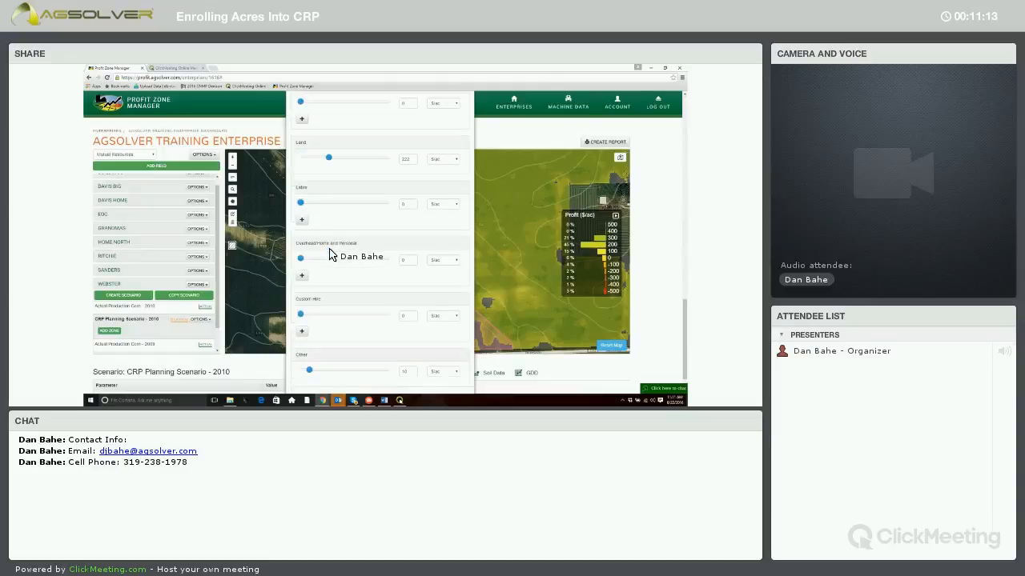
pyautogui.moveTo(308, 335); pyautogui.dragTo(301, 336)
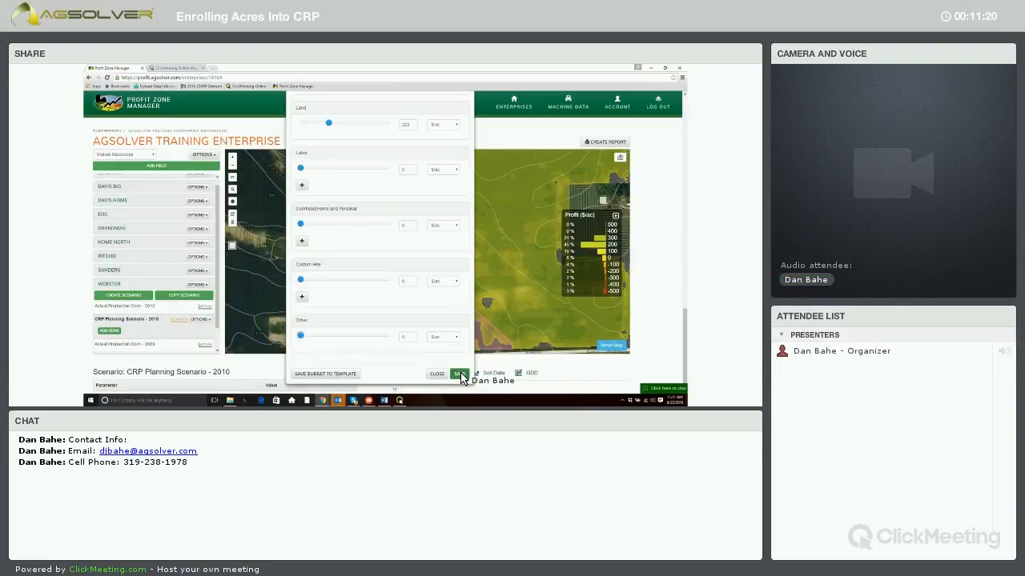
pyautogui.click(458, 373)
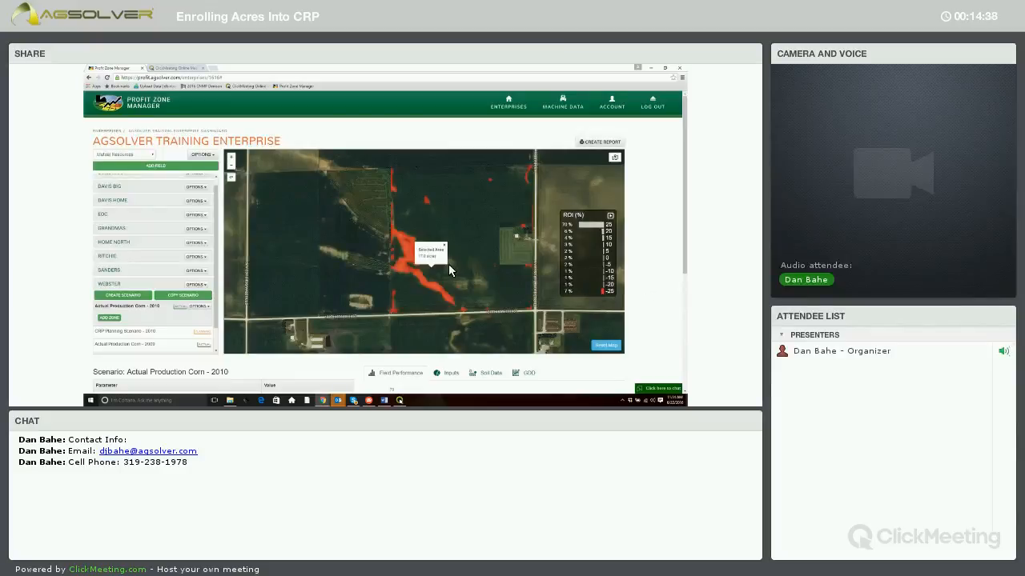
# Inspect the low-ROI acres of the actual corn scenario and display its Breakeven Yield Increase map
pyautogui.moveTo(420, 252)
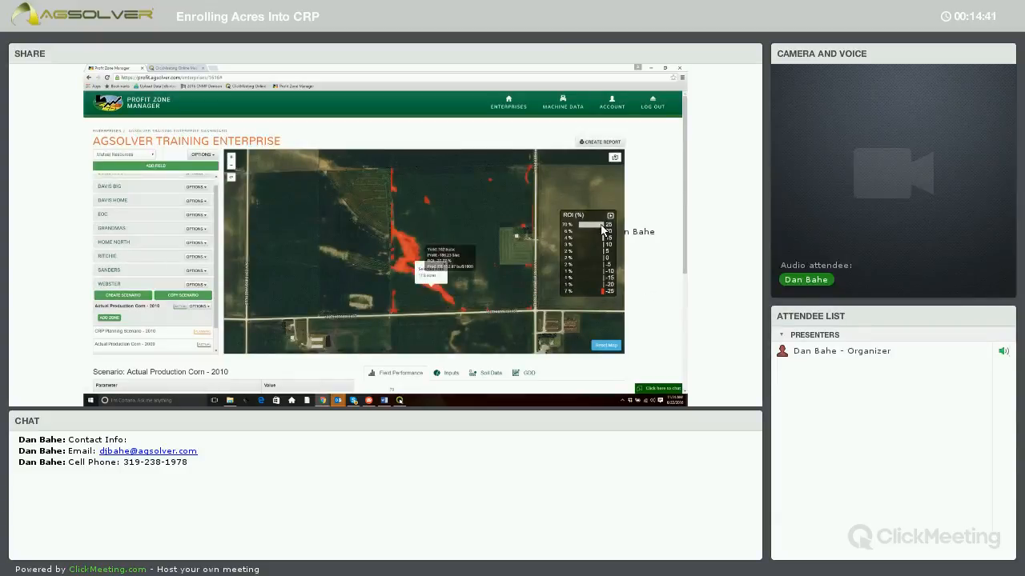
pyautogui.click(585, 246)
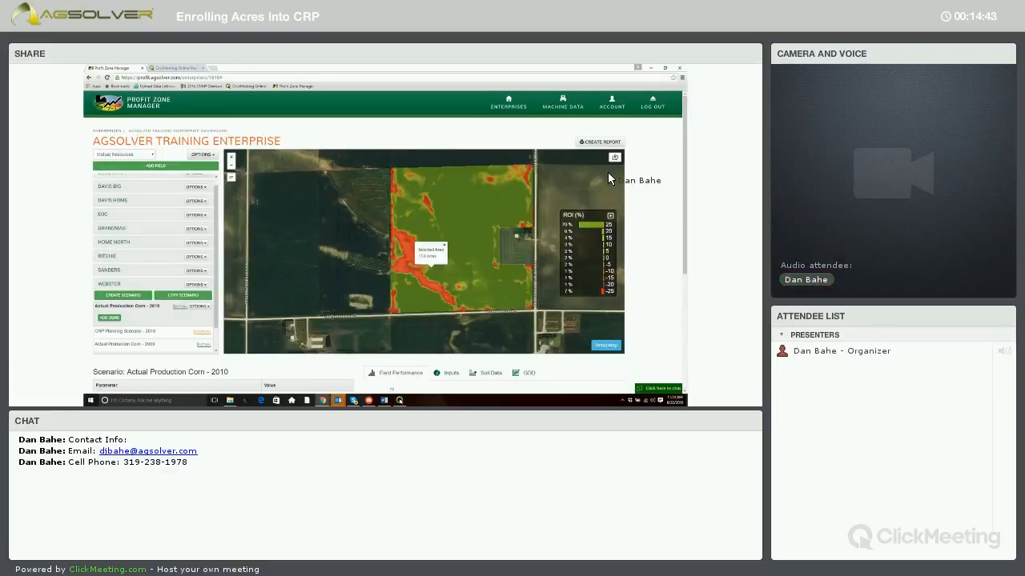
pyautogui.moveTo(614, 157)
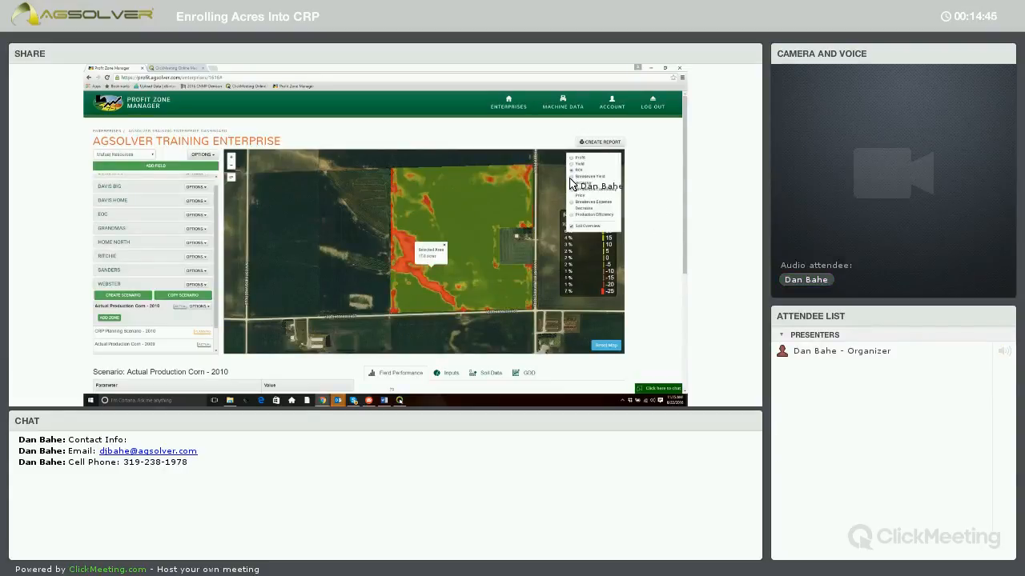
pyautogui.click(572, 177)
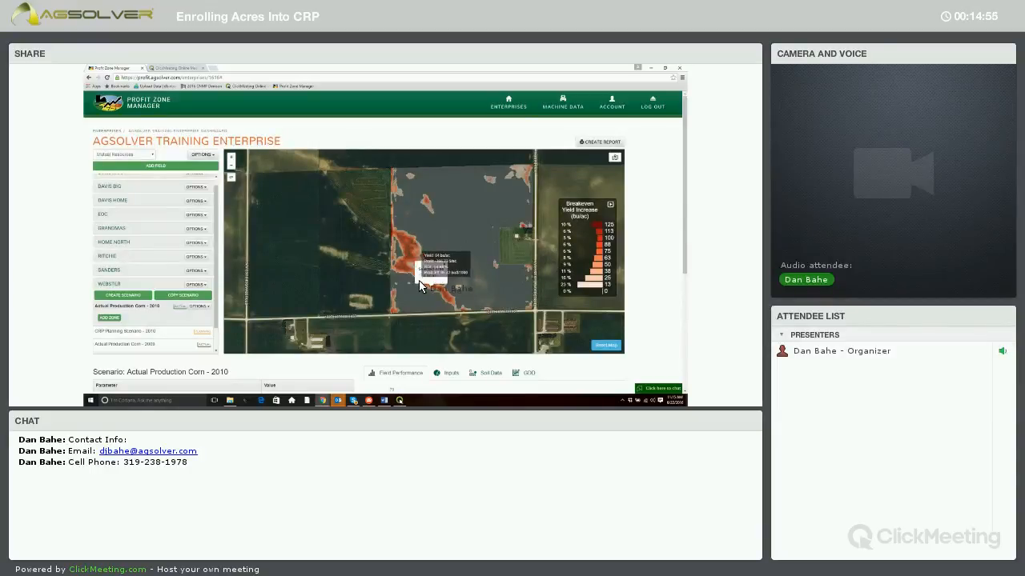
# Highlight the 100, 88, 75 and 63 bu/ac classes on the Breakeven Yield Increase map
pyautogui.click(600, 240)
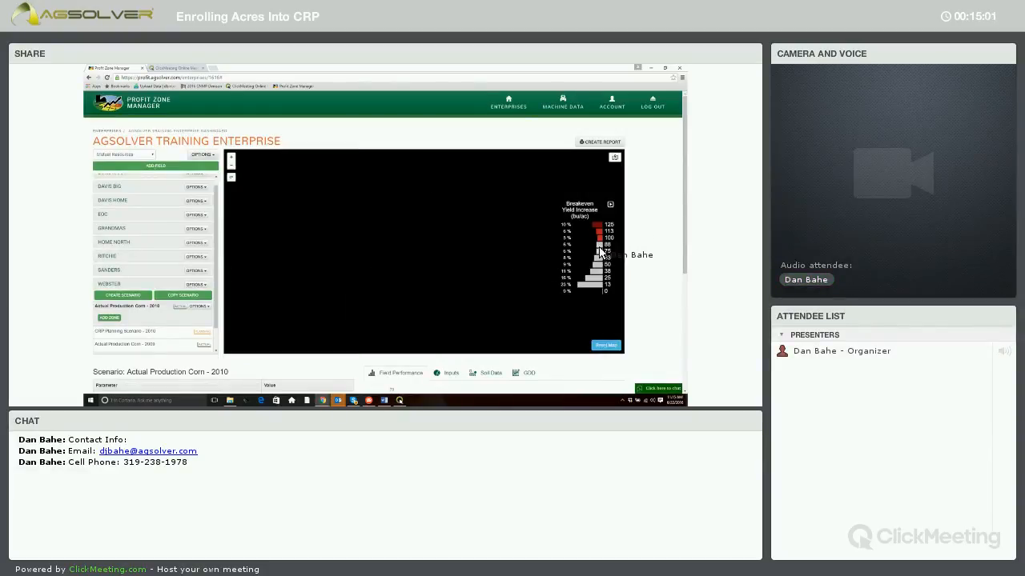
pyautogui.click(598, 247)
pyautogui.click(599, 252)
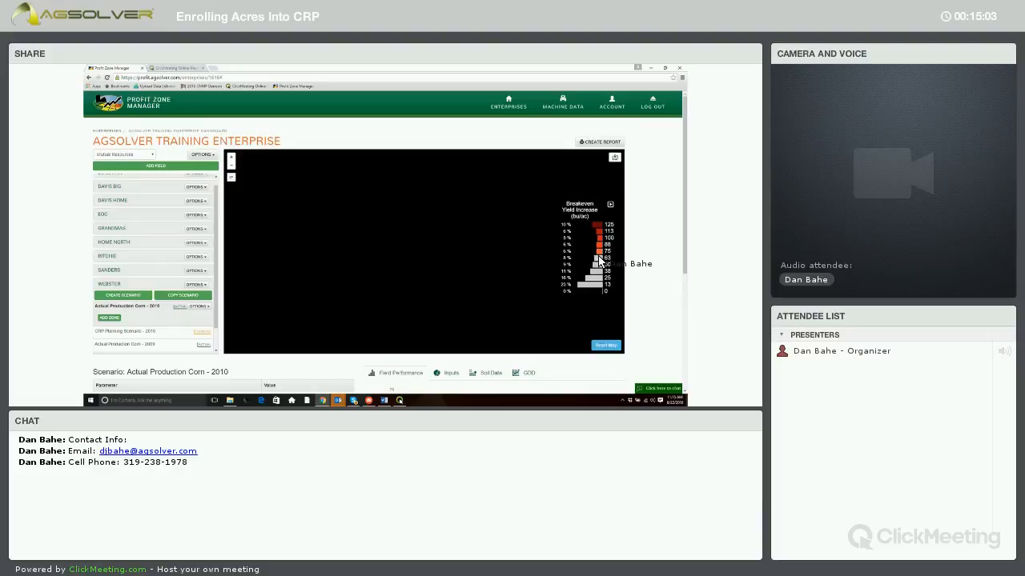
pyautogui.click(599, 258)
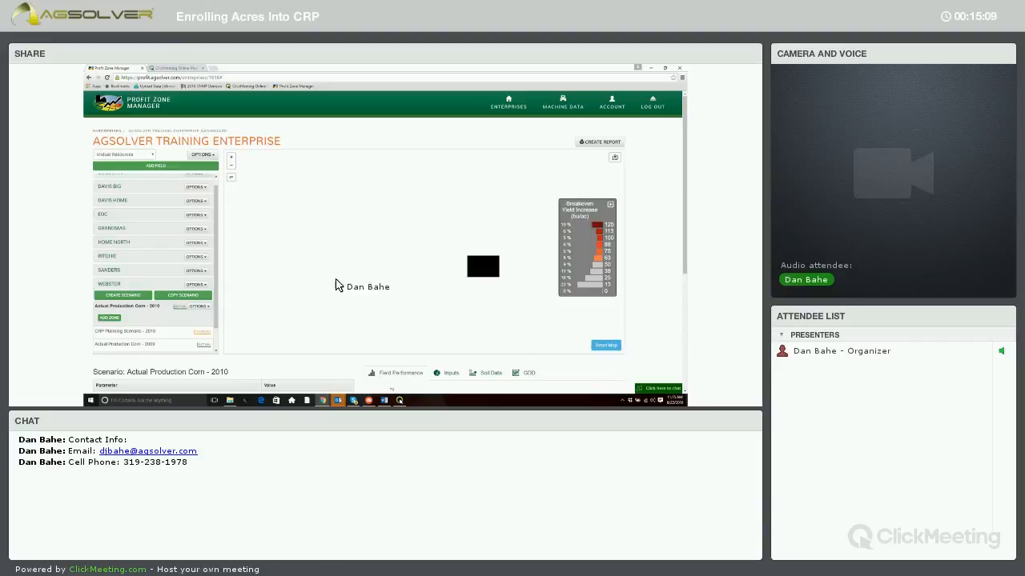
pyautogui.scroll(-3, 366, 261)
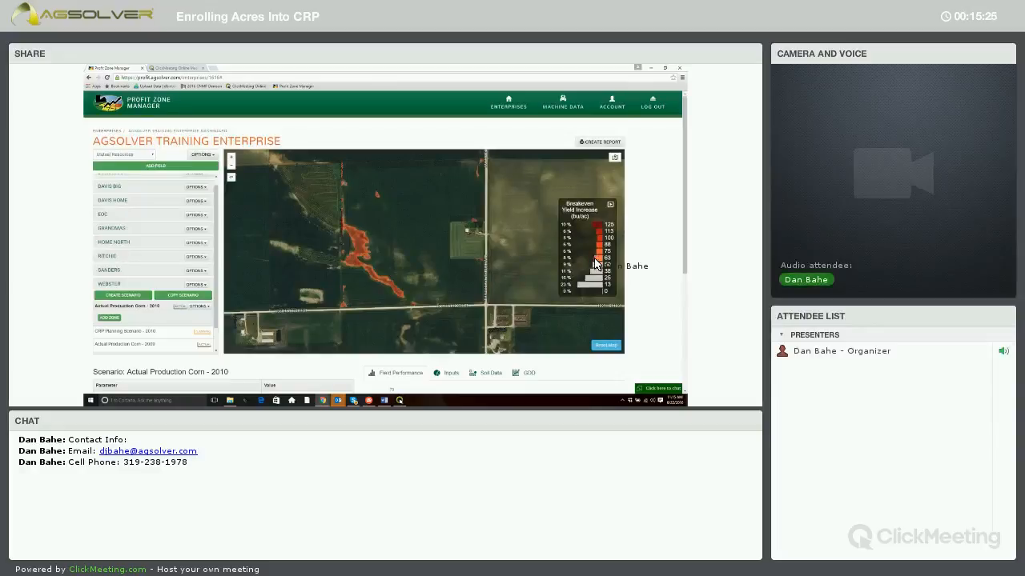
# Display the Breakeven Commodity Price map and examine the point values in the problem area and elsewhere in the field
pyautogui.click(614, 160)
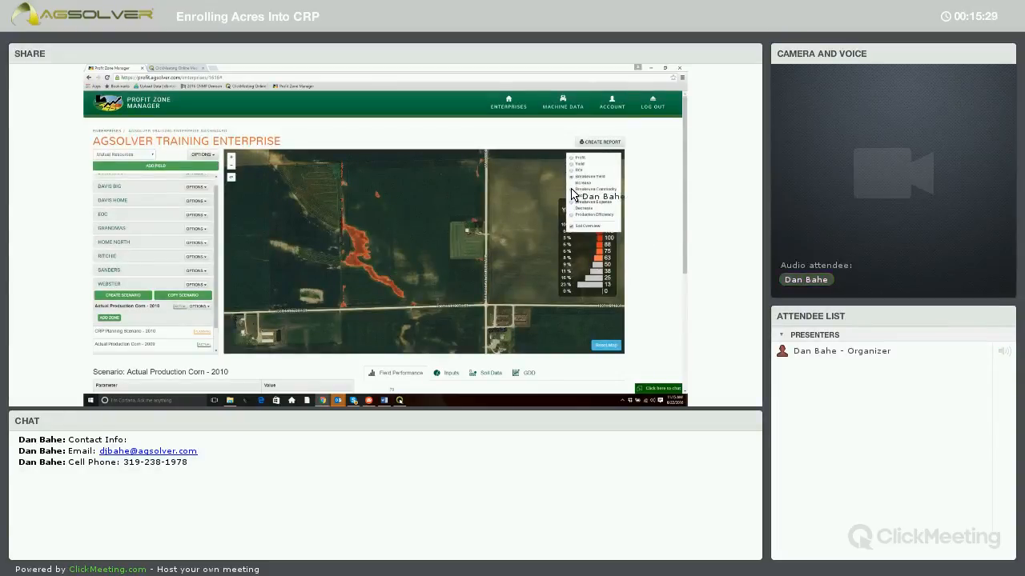
pyautogui.click(573, 190)
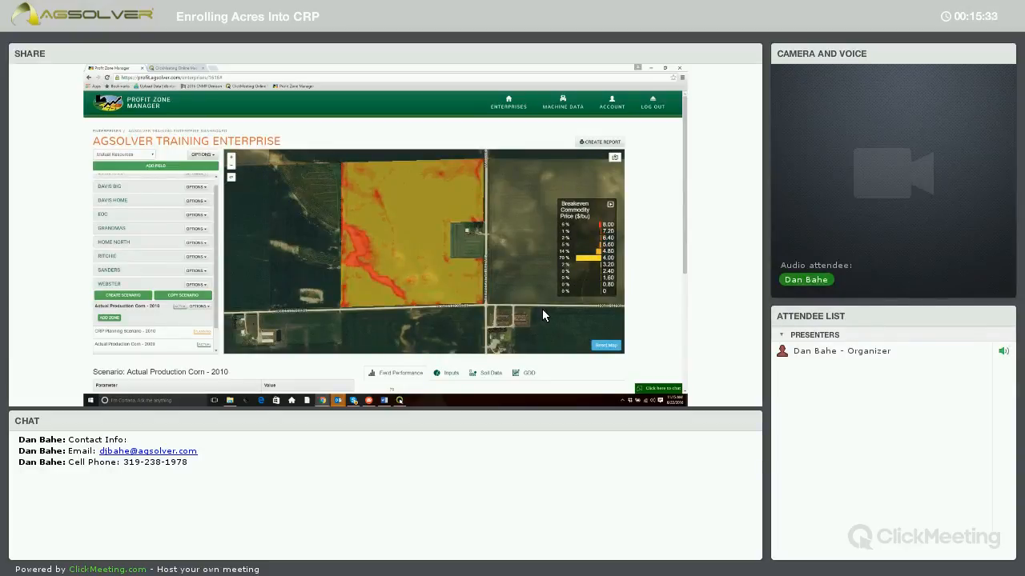
pyautogui.moveTo(359, 243)
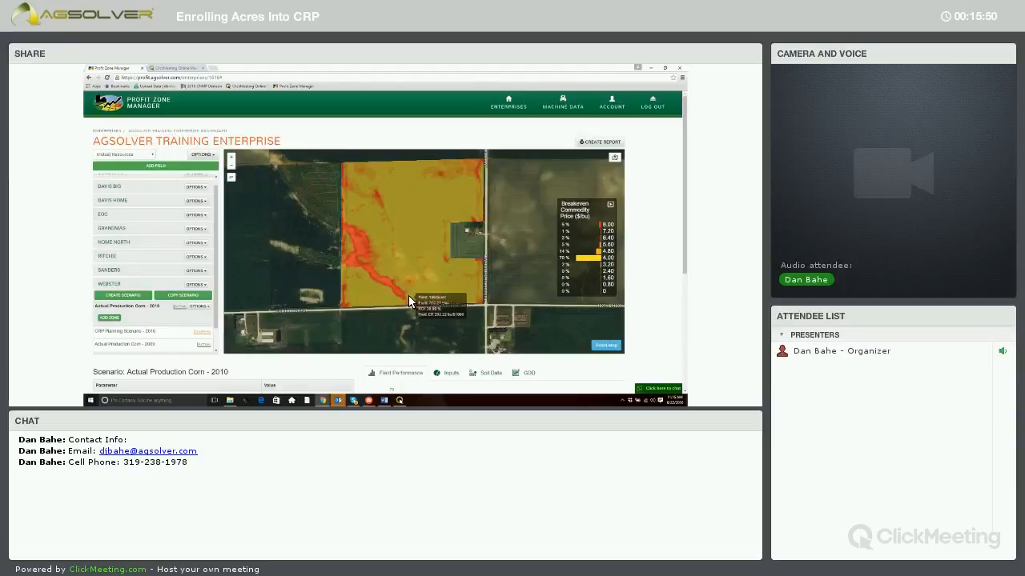
pyautogui.moveTo(442, 199)
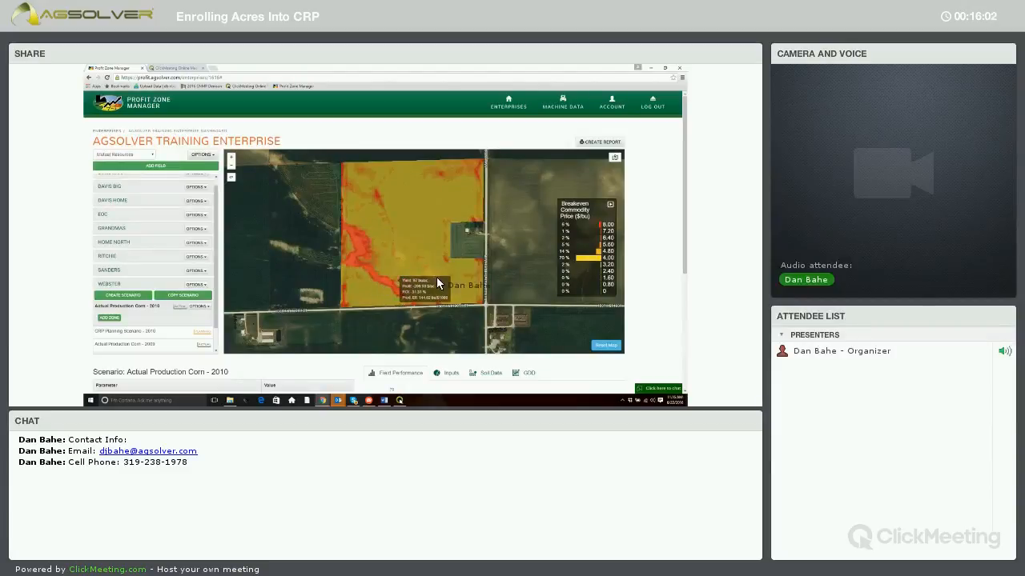
# Display the Breakeven Expense Decrease map and examine the values in the problem area
pyautogui.moveTo(615, 158)
pyautogui.click(571, 202)
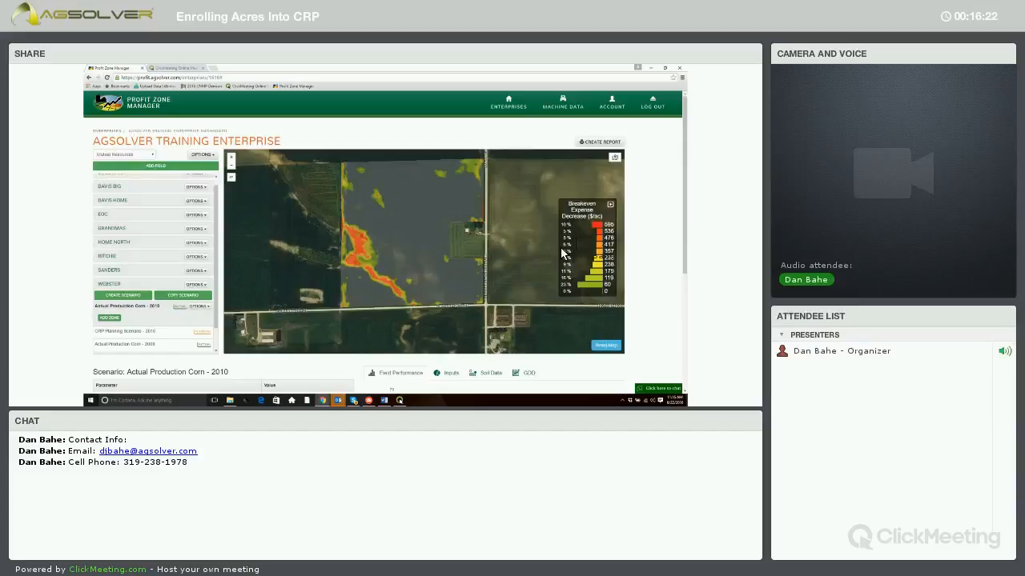
pyautogui.moveTo(410, 293)
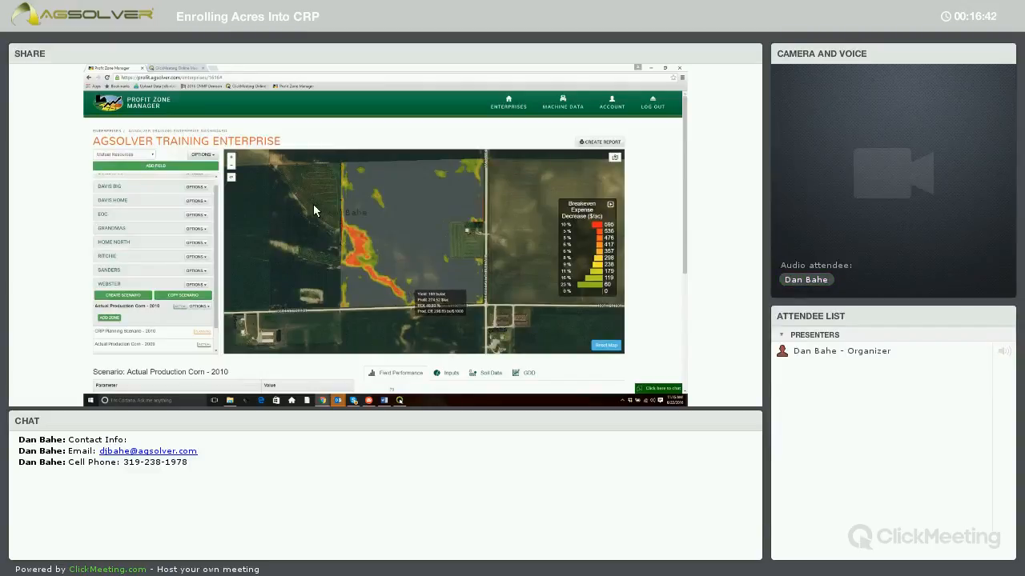
# Open the CRP Planning Scenario and compare the original and zone performance of Pollinator Habitat CP 42
pyautogui.click(144, 333)
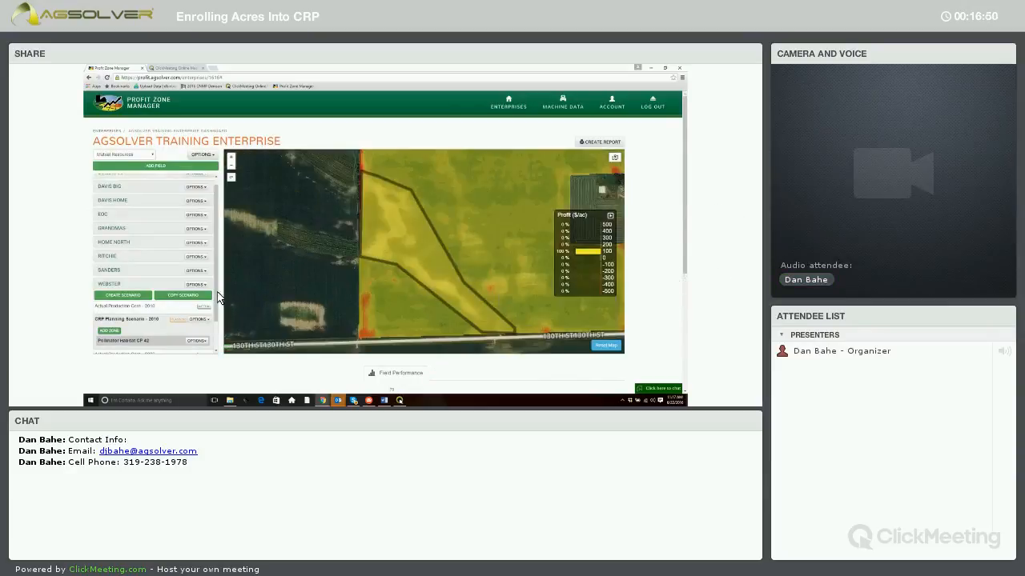
pyautogui.scroll(-3, 211, 371)
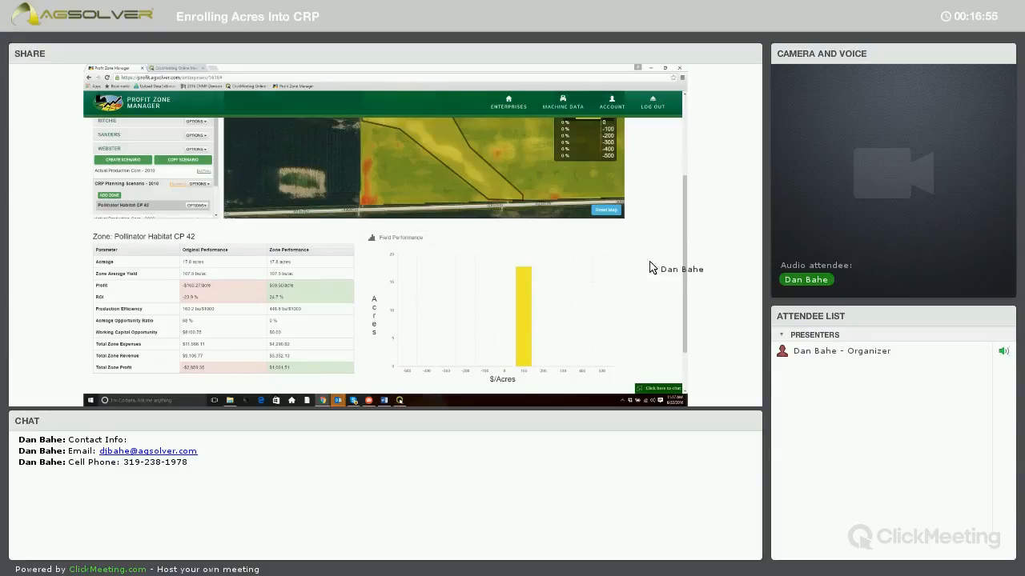
pyautogui.scroll(1, 687, 251)
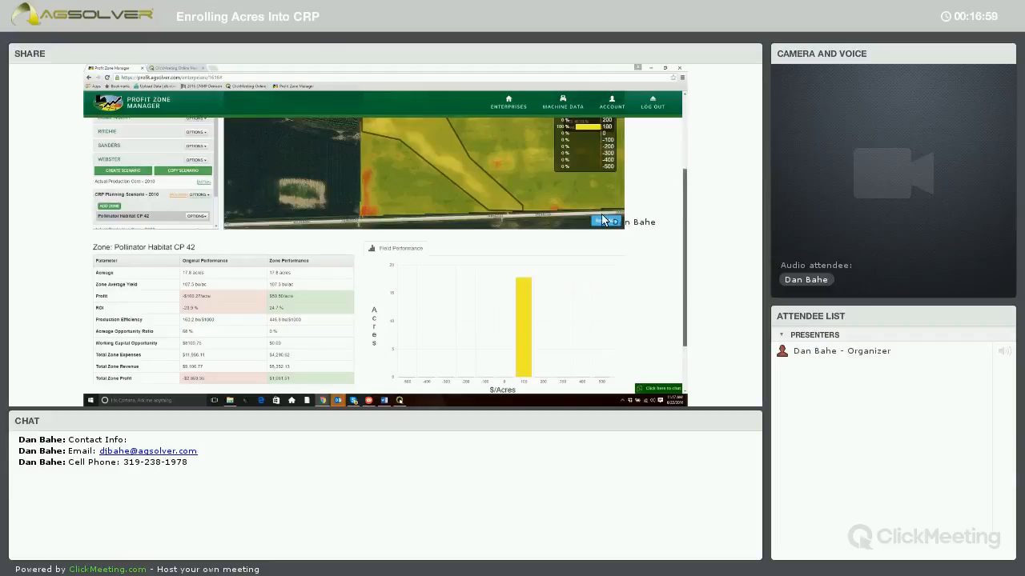
pyautogui.scroll(4, 537, 234)
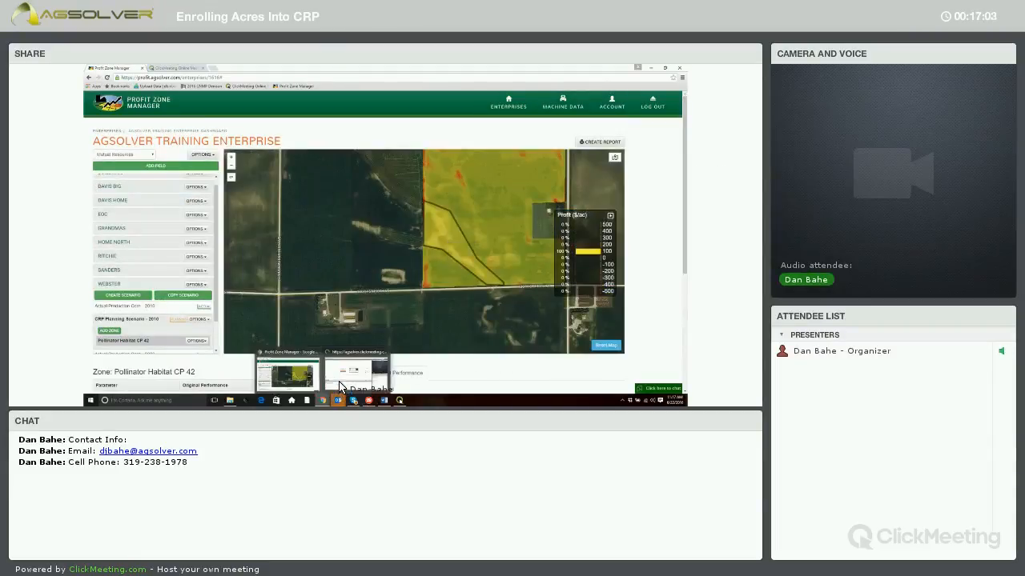
# Switch to the ClickMeeting window
pyautogui.click(340, 387)
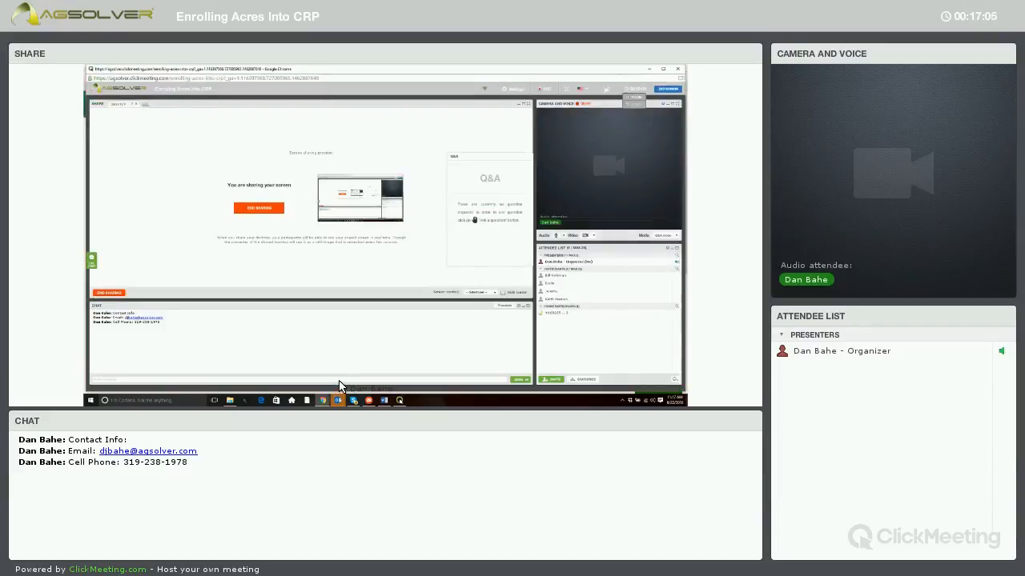